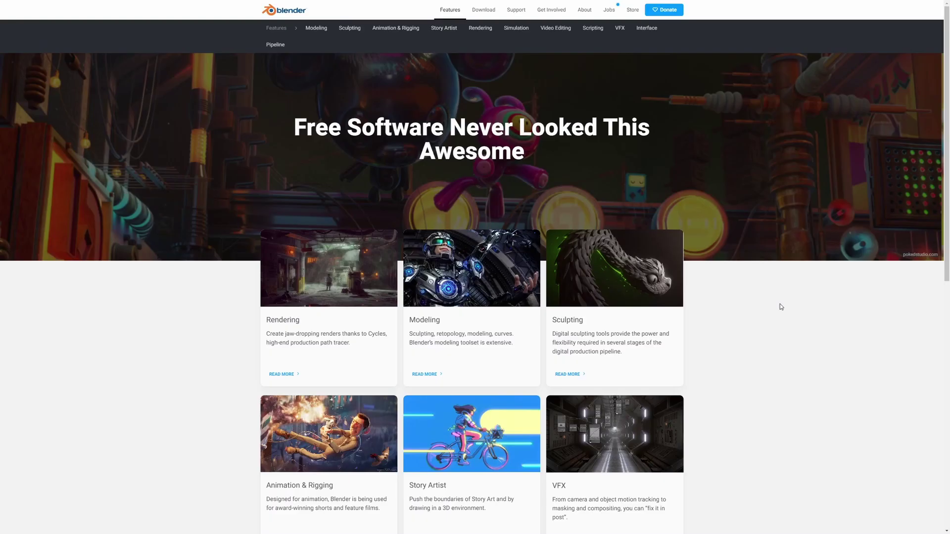
{"action": "scroll", "coordinate": [780, 306], "scroll_direction": "down", "scroll_amount": 5}
{"action": "scroll", "coordinate": [781, 308], "scroll_direction": "down", "scroll_amount": 4}
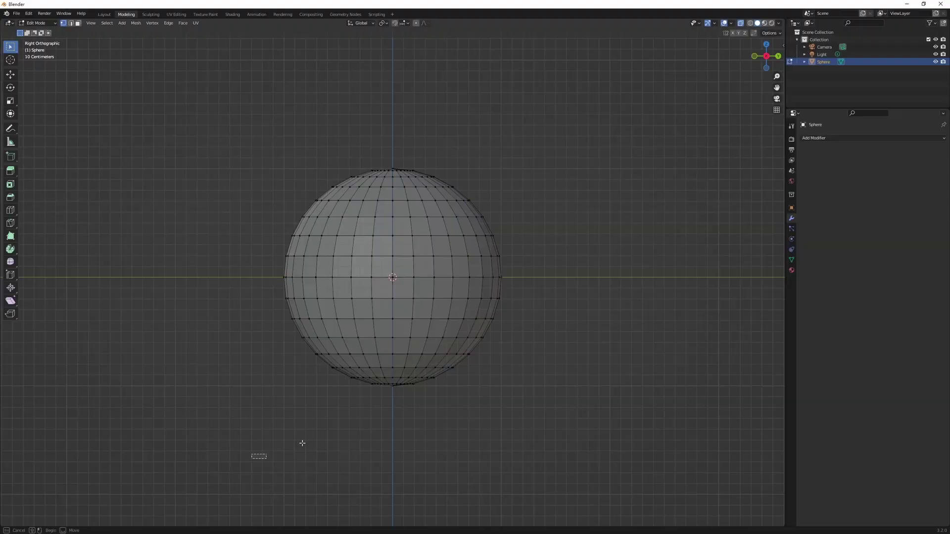
Step: Select all vertices below the sphere's equator and delete them to leave the upper hemisphere
{"action": "left_click_drag", "start_coordinate": [250, 459], "coordinate": [578, 288]}
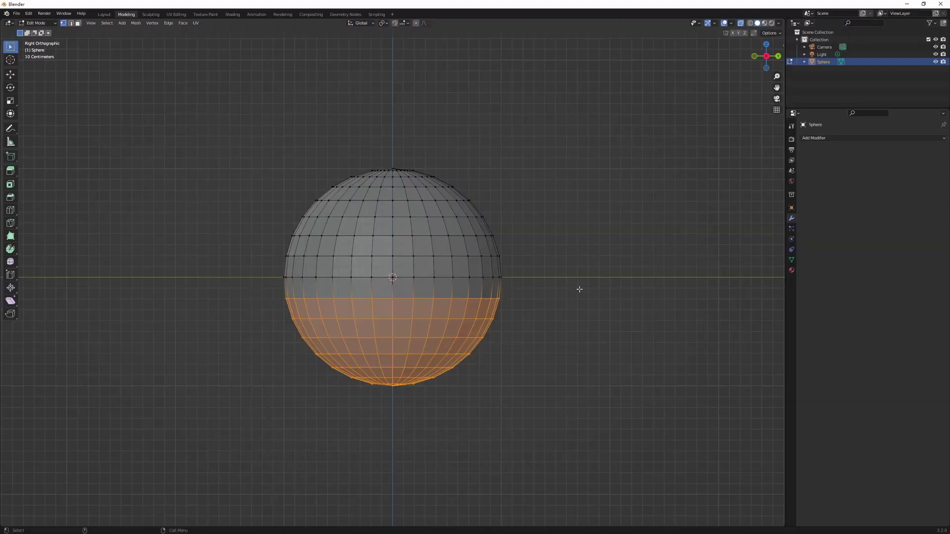
{"action": "key", "text": "x"}
{"action": "left_click", "coordinate": [563, 290]}
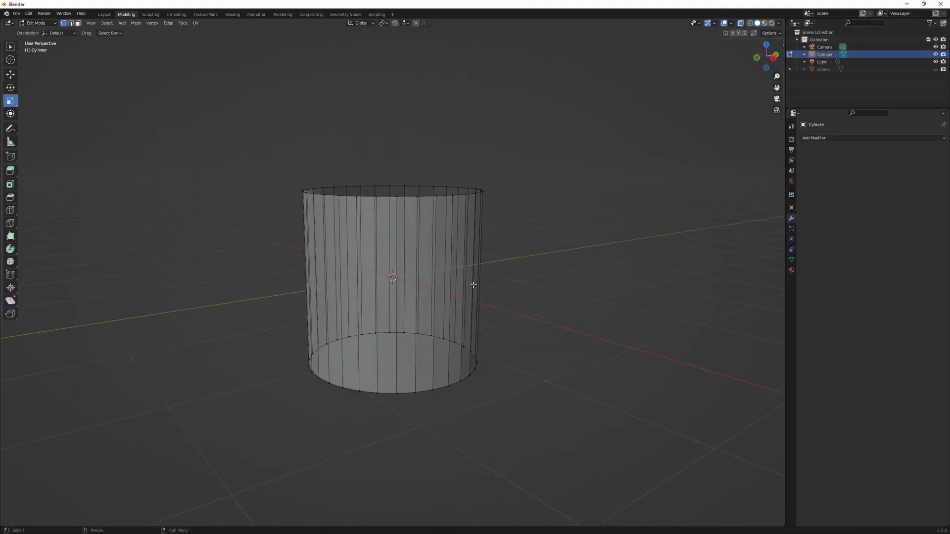
Step: Select the open cylinder's upper vertex ring and scale it inward along X and Y to taper the shape
{"action": "left_click_drag", "start_coordinate": [221, 146], "coordinate": [483, 217]}
{"action": "left_click_drag", "start_coordinate": [551, 222], "coordinate": [582, 224]}
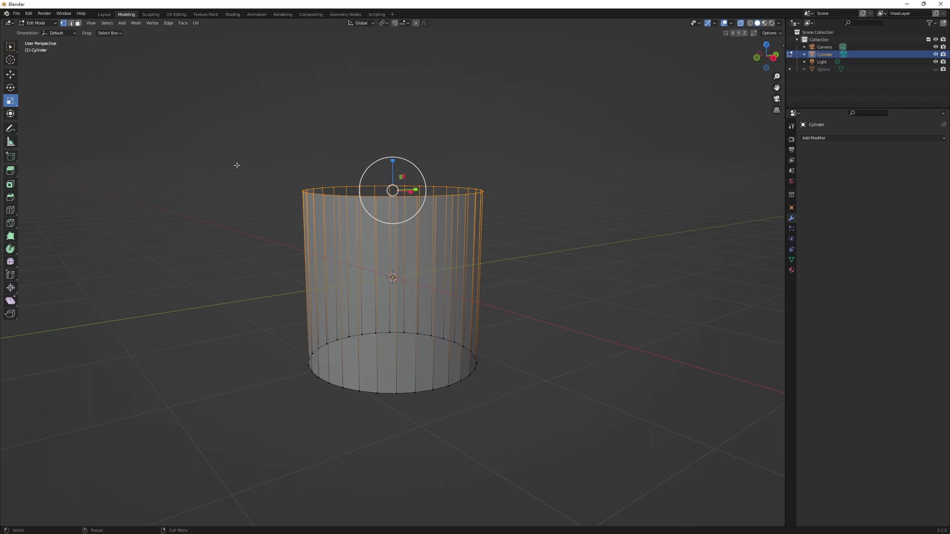
{"action": "middle_click_drag", "start_coordinate": [530, 258], "coordinate": [550, 292]}
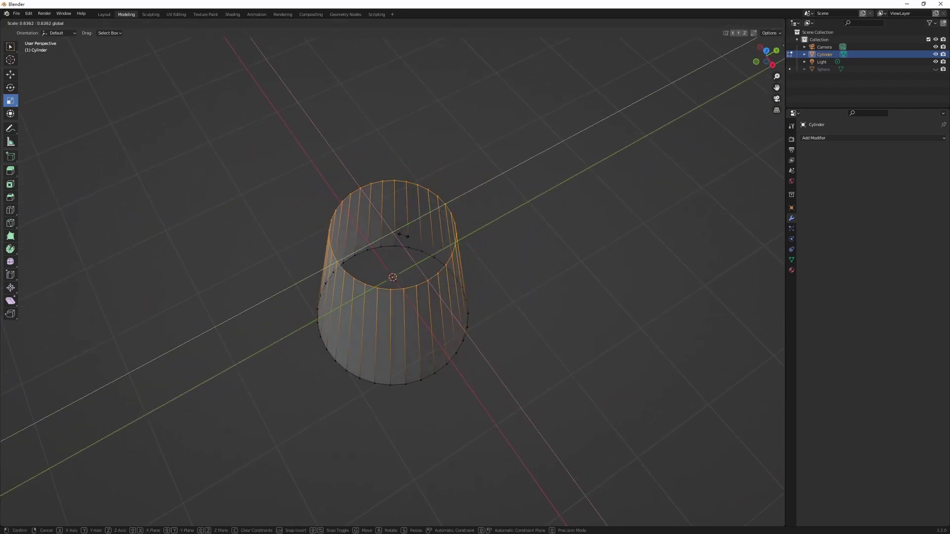
{"action": "left_click_drag", "start_coordinate": [411, 233], "coordinate": [399, 230]}
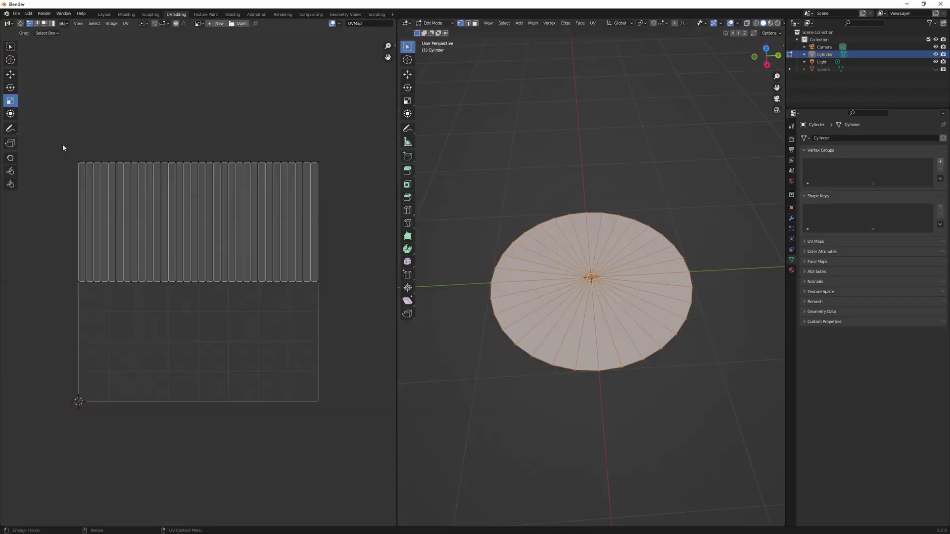
Step: Select all of the cylinder's UVs, move them slightly down in UV space and activate the Scale tool
{"action": "key", "text": "a"}
{"action": "key", "text": "shift+space"}
{"action": "key", "text": "g"}
{"action": "left_click_drag", "start_coordinate": [196, 198], "coordinate": [198, 218]}
{"action": "key", "text": "shift+space"}
{"action": "key", "text": "s"}
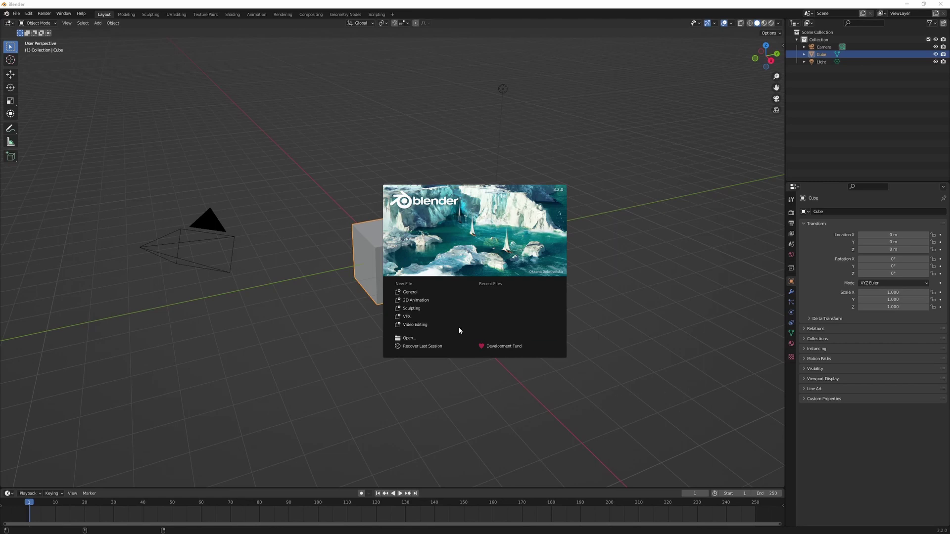
Step: Create a new General file and delete the default cube
{"action": "left_click", "coordinate": [410, 293]}
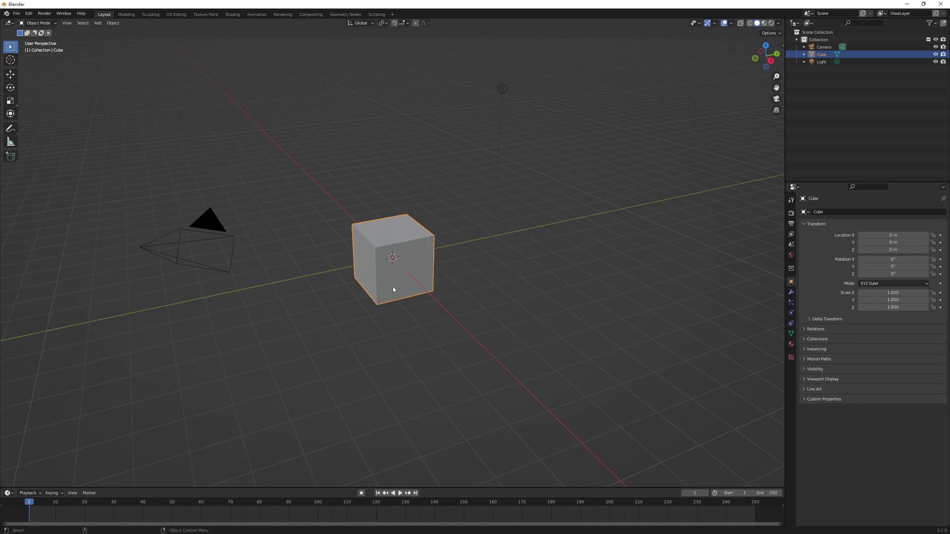
{"action": "key", "text": "Delete"}
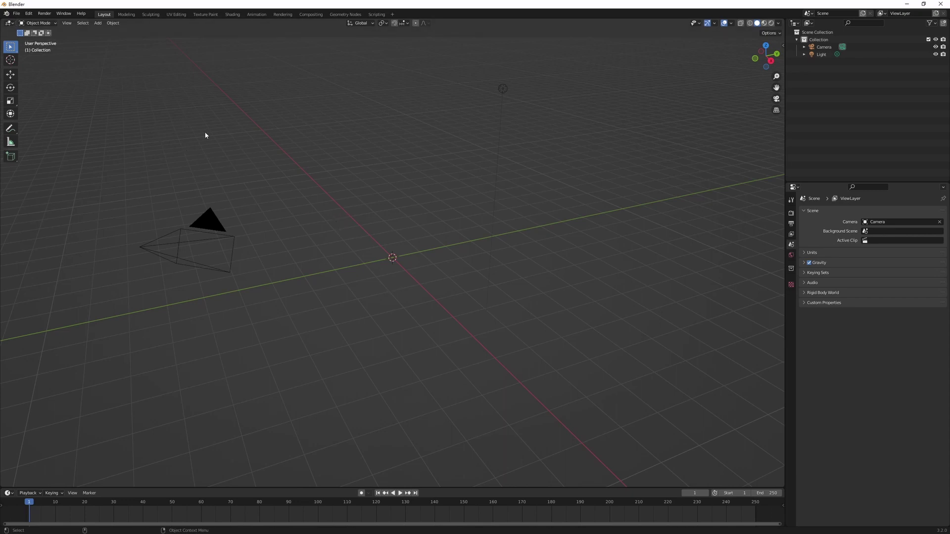
Step: Open the keymap preferences and show the available keymap presets
{"action": "left_click", "coordinate": [31, 14]}
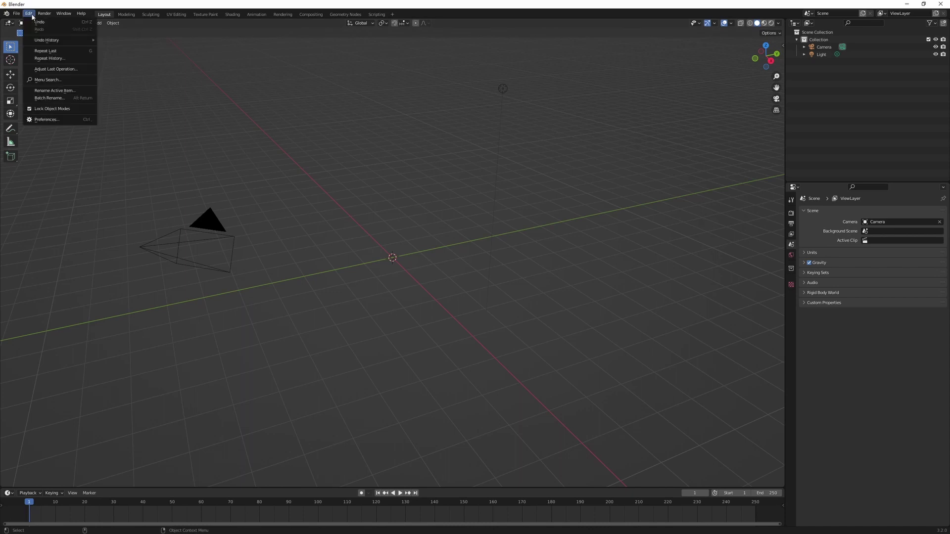
{"action": "left_click", "coordinate": [54, 119]}
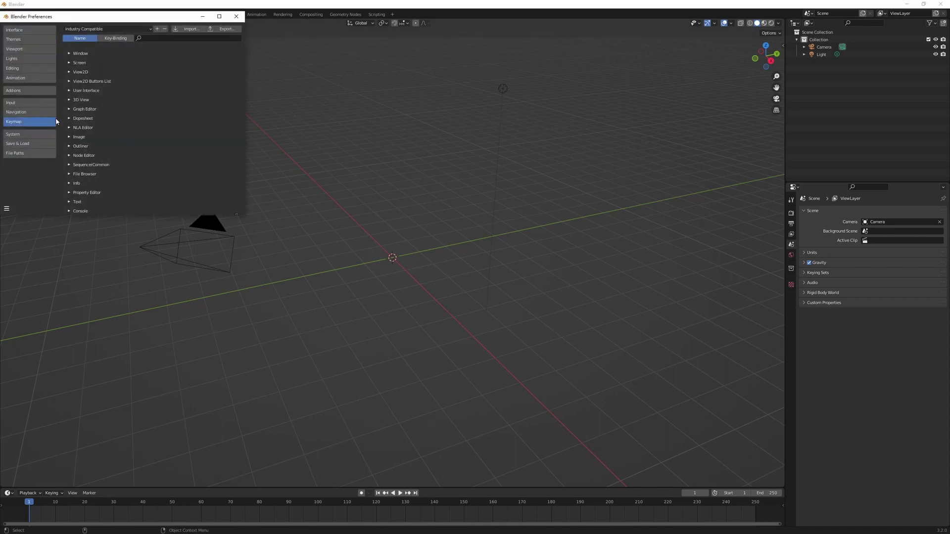
{"action": "left_click", "coordinate": [94, 29]}
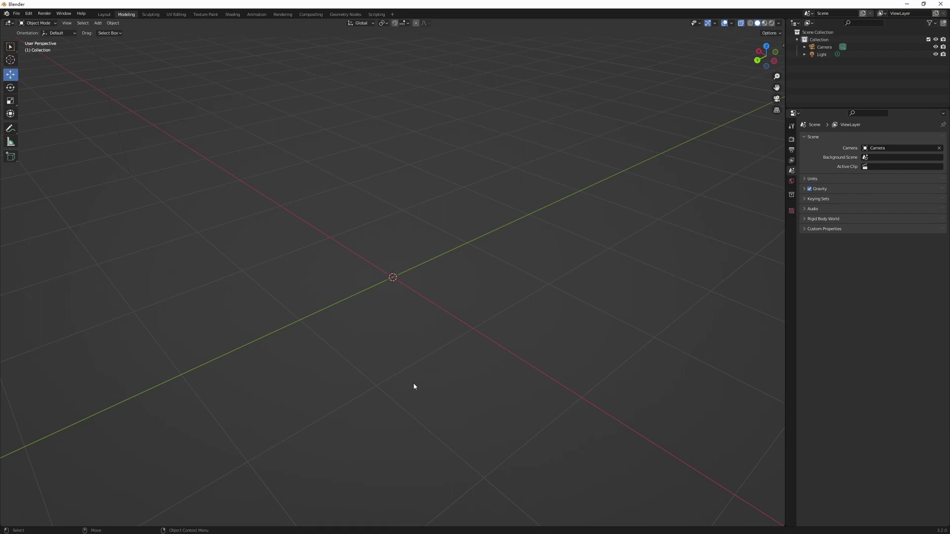
Step: Add a UV sphere mesh at the world origin and enter Edit Mode on it
{"action": "key", "text": "shift+a"}
{"action": "mouse_move", "coordinate": [385, 322]}
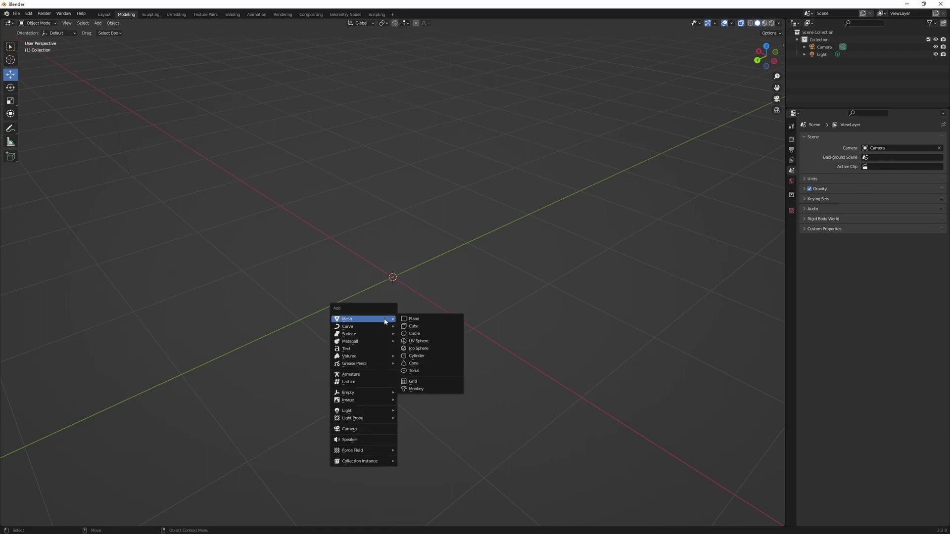
{"action": "left_click", "coordinate": [419, 341]}
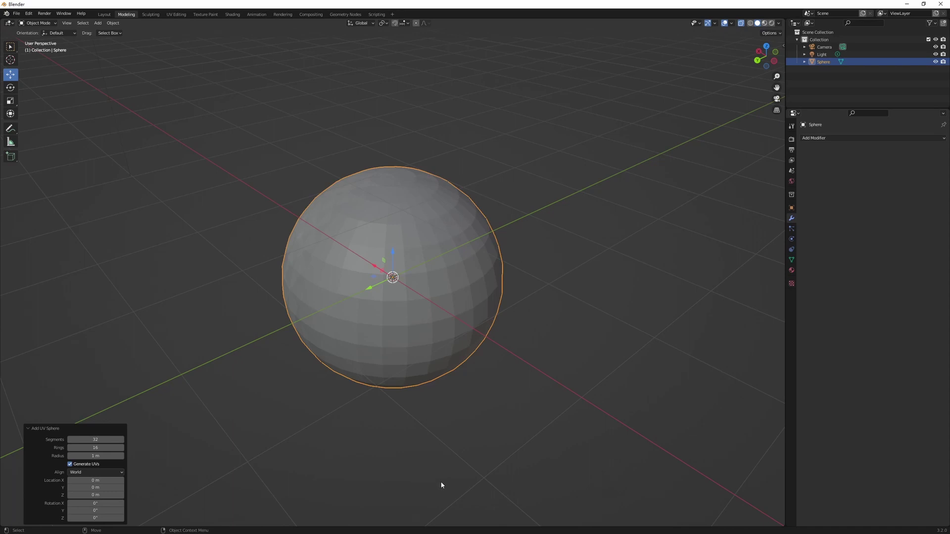
{"action": "left_click", "coordinate": [435, 443]}
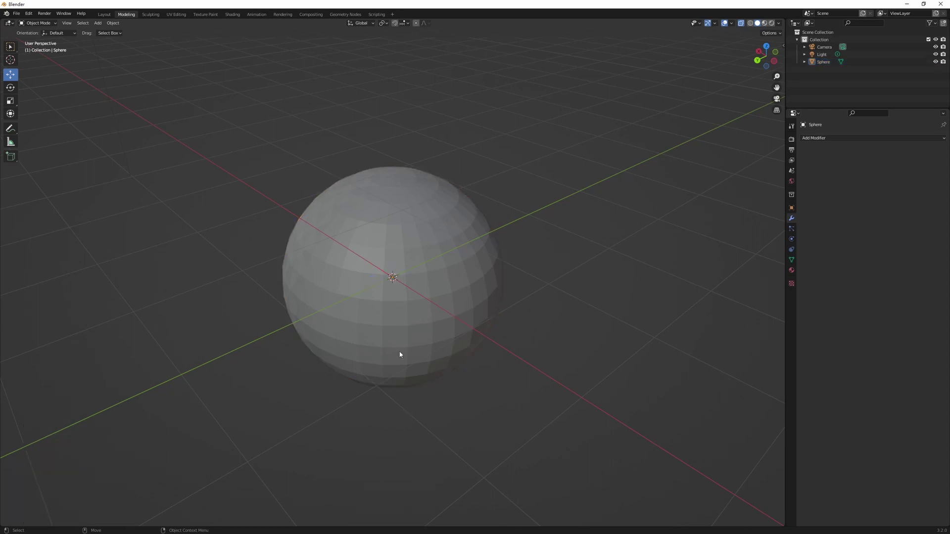
{"action": "left_click", "coordinate": [364, 350]}
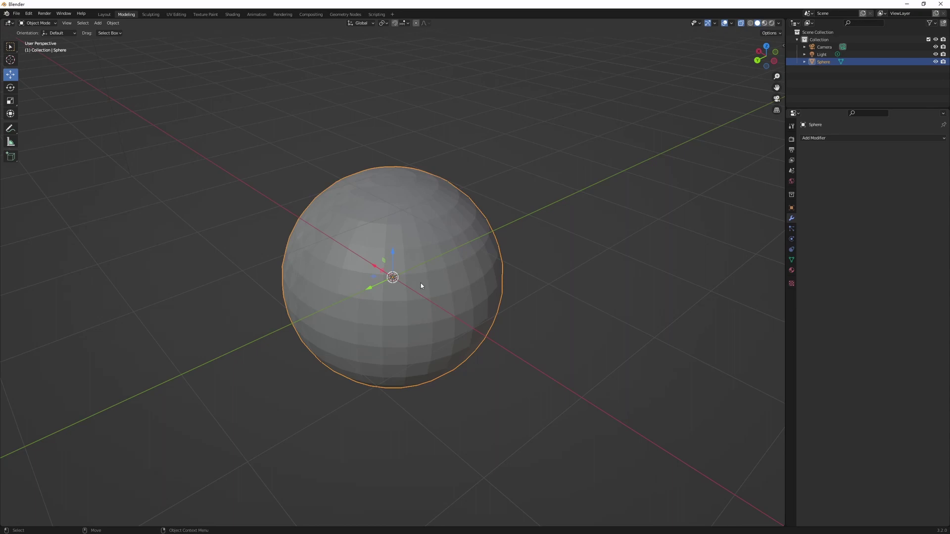
{"action": "key", "text": "Tab"}
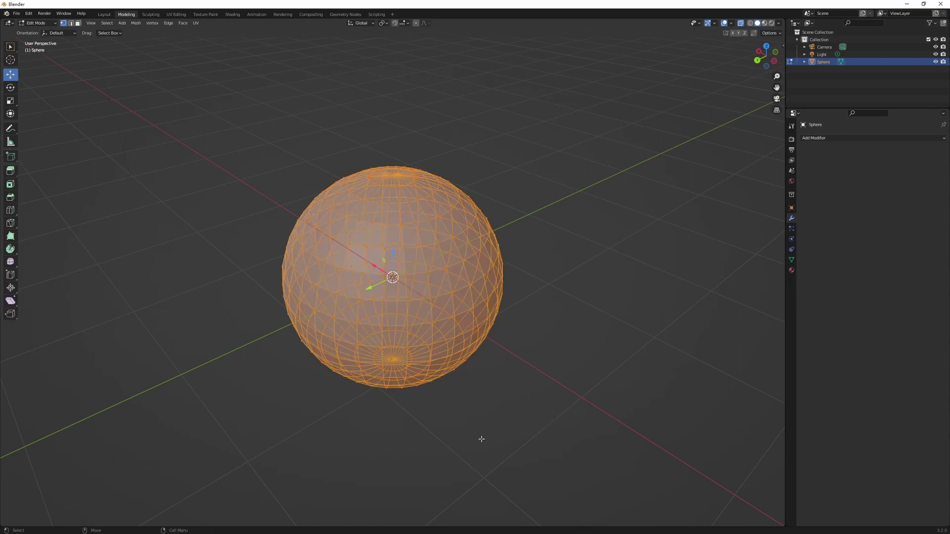
Step: Toggle X-ray display off and back on, switch to the right orthographic view and deselect the whole sphere
{"action": "middle_click_drag", "start_coordinate": [515, 438], "coordinate": [483, 410]}
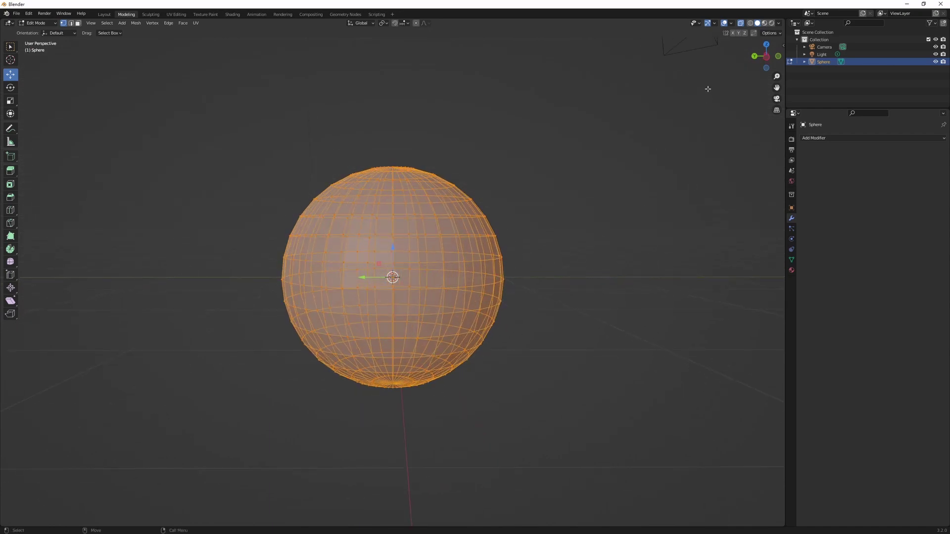
{"action": "left_click", "coordinate": [741, 23]}
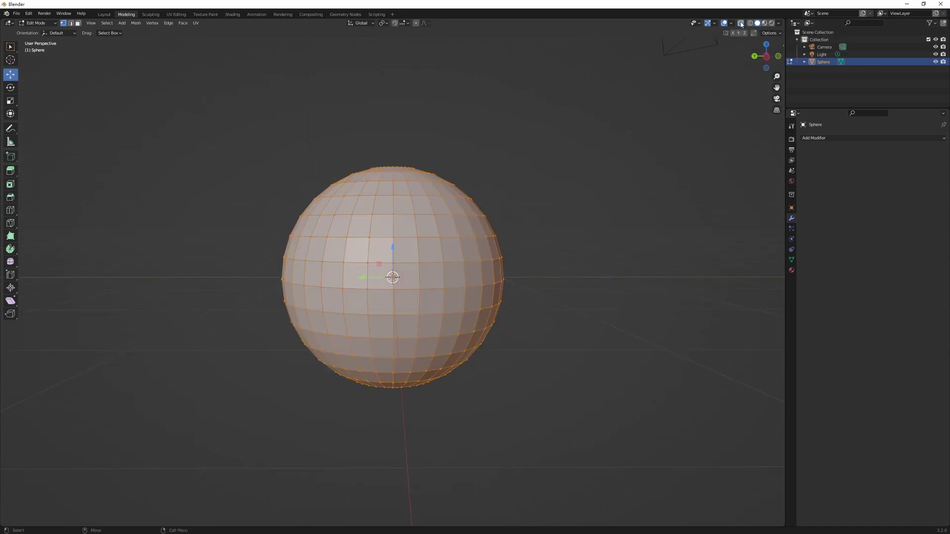
{"action": "left_click", "coordinate": [741, 24]}
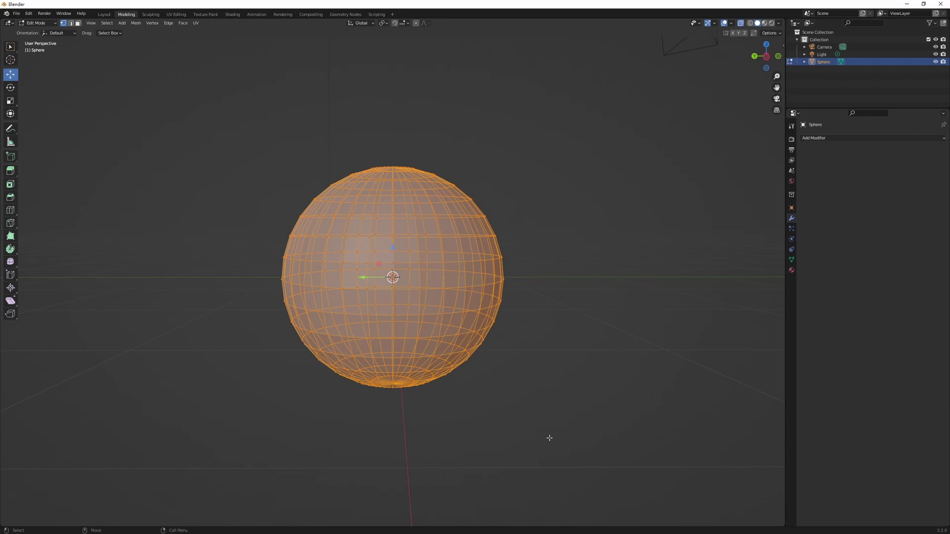
{"action": "left_click", "coordinate": [767, 58]}
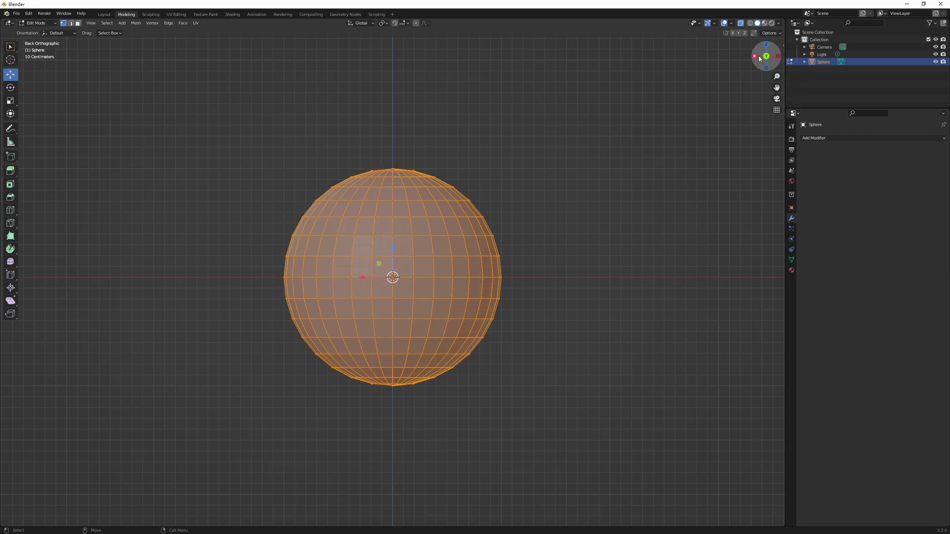
{"action": "left_click", "coordinate": [766, 56]}
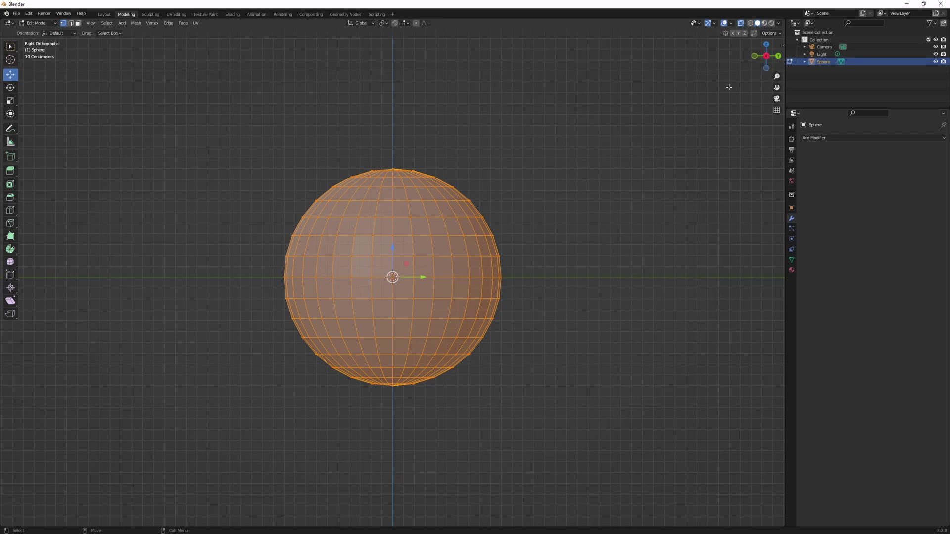
{"action": "key", "text": "alt+a"}
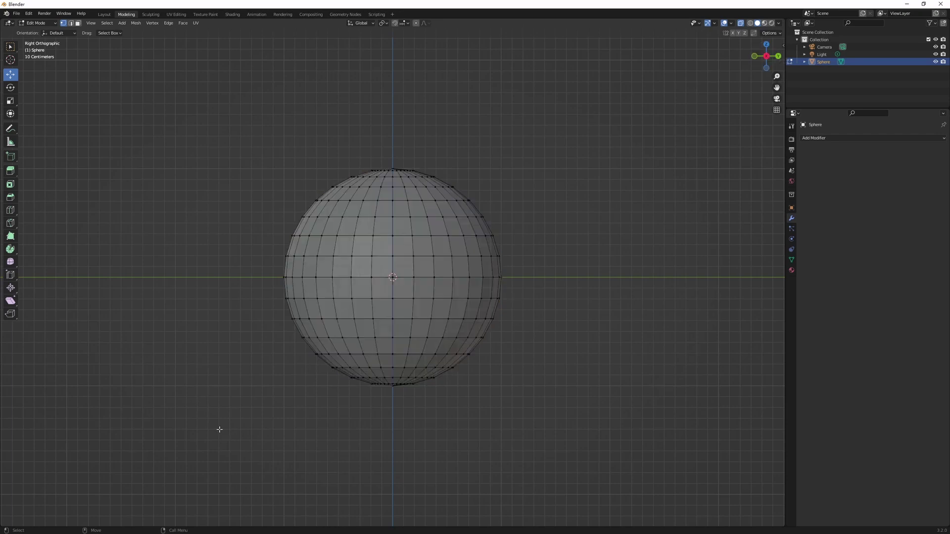
Step: Box-select the vertices below the sphere's horizontal midline and delete them
{"action": "left_click", "coordinate": [10, 46]}
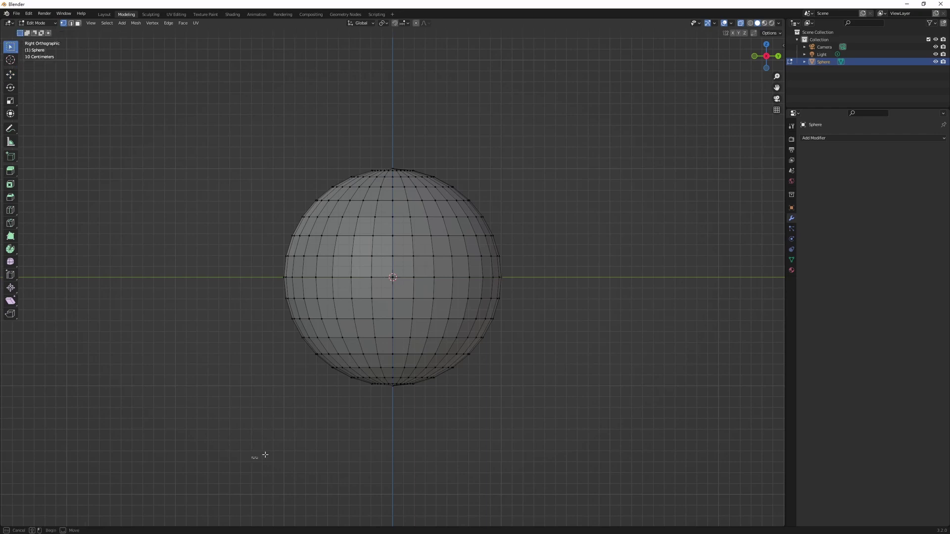
{"action": "left_click_drag", "start_coordinate": [251, 456], "coordinate": [579, 289]}
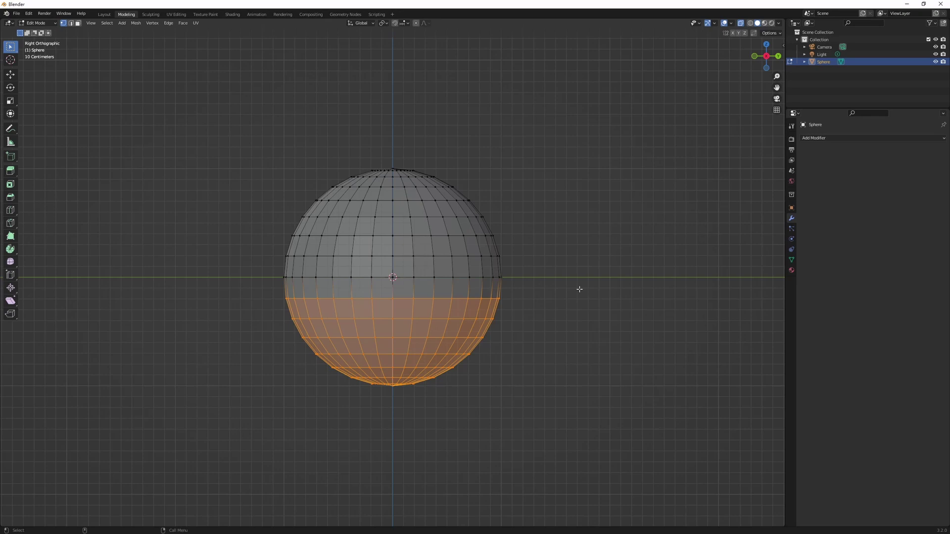
{"action": "key", "text": "x"}
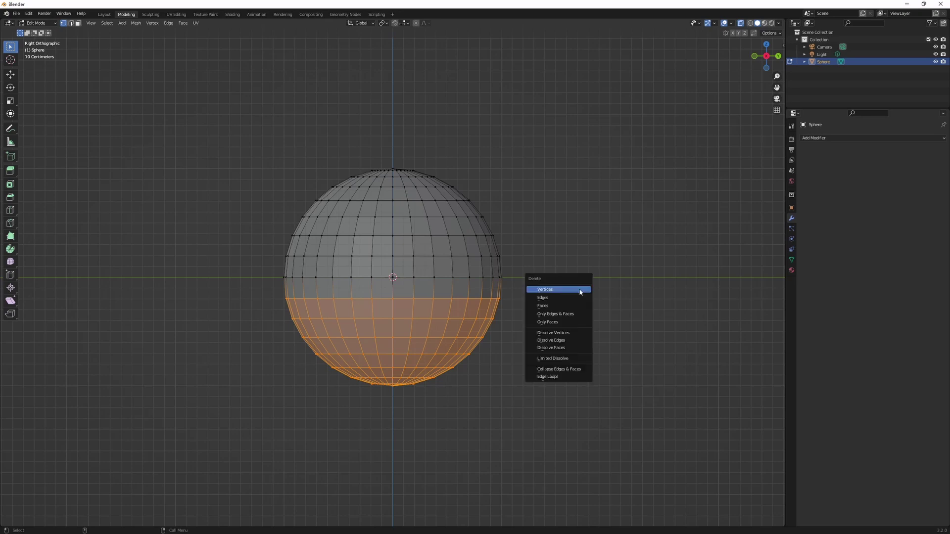
{"action": "left_click", "coordinate": [564, 292]}
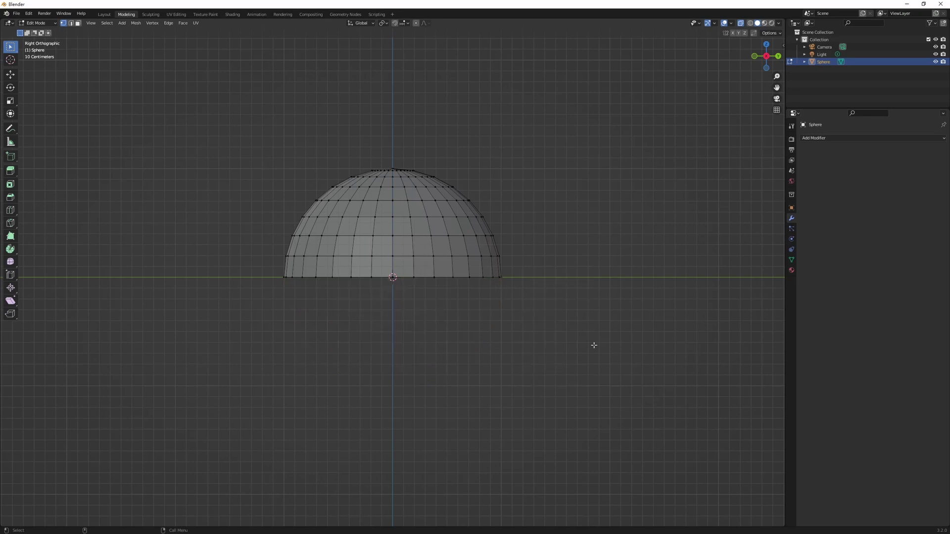
Step: Select the entire hemisphere, flatten it into a disc by setting its Z scale to 0, and deselect it
{"action": "middle_click_drag", "start_coordinate": [479, 325], "coordinate": [479, 351]}
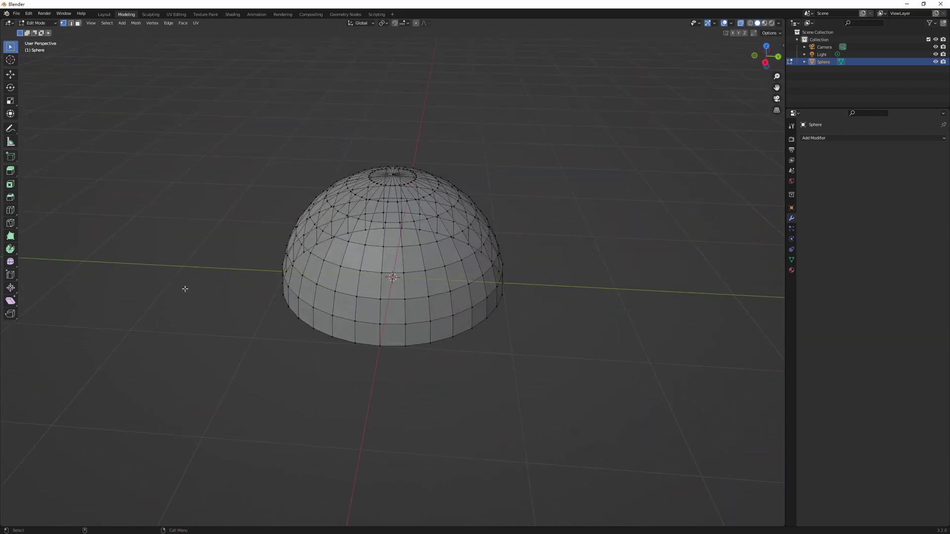
{"action": "middle_click_drag", "start_coordinate": [318, 424], "coordinate": [380, 412]}
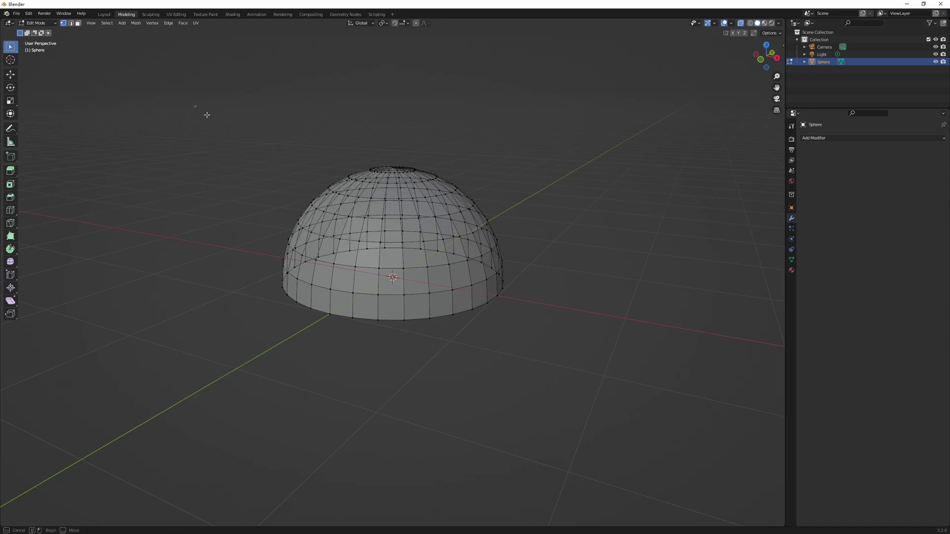
{"action": "left_click_drag", "start_coordinate": [194, 106], "coordinate": [642, 408]}
{"action": "middle_click_drag", "start_coordinate": [617, 399], "coordinate": [534, 365]}
{"action": "key", "text": "shift+space"}
{"action": "key", "text": "s"}
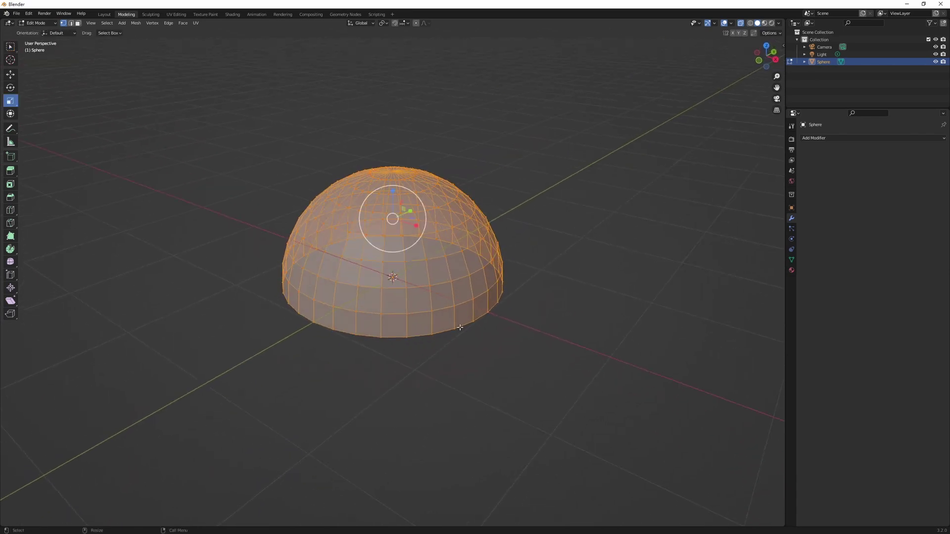
{"action": "left_click_drag", "start_coordinate": [392, 191], "coordinate": [392, 216]}
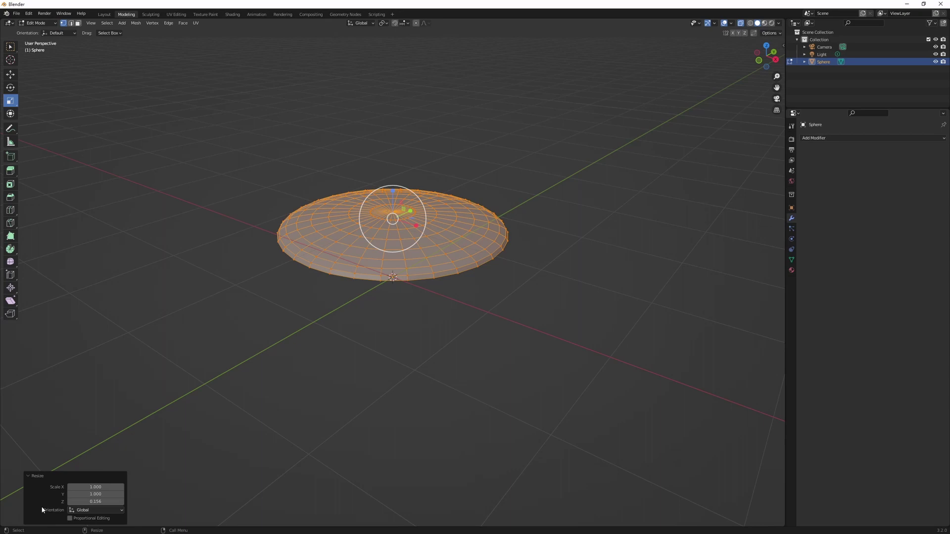
{"action": "left_click", "coordinate": [95, 502]}
{"action": "type", "text": "0"}
{"action": "key", "text": "Return"}
{"action": "left_click", "coordinate": [425, 348]}
{"action": "middle_click_drag", "start_coordinate": [426, 348], "coordinate": [458, 368]}
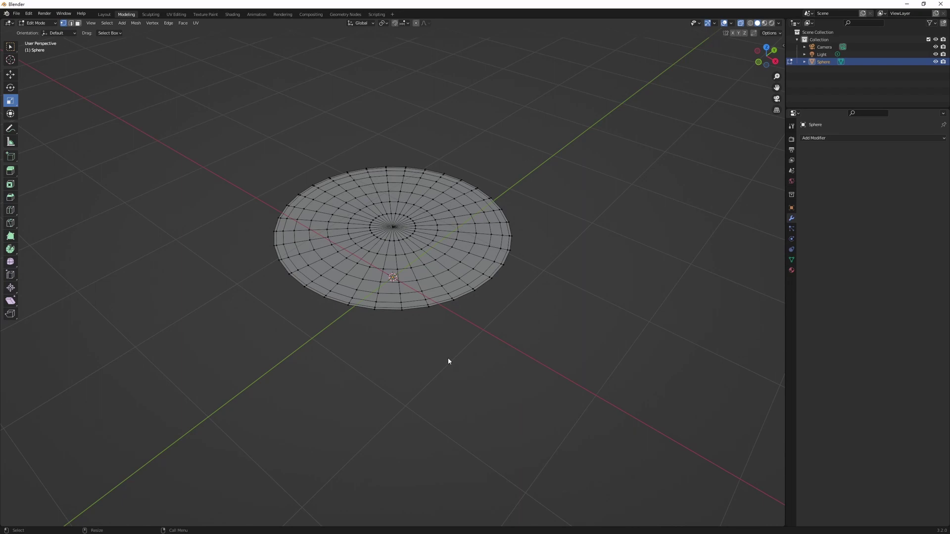
Step: Return to Object Mode and center the flat disc on the world origin by setting Geometry to Origin
{"action": "key", "text": "Tab"}
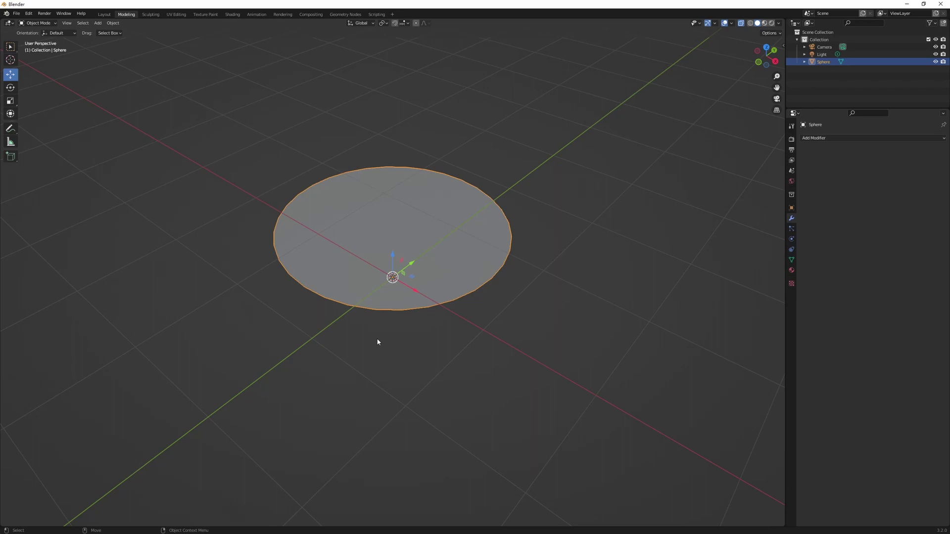
{"action": "middle_click_drag", "start_coordinate": [377, 342], "coordinate": [335, 253]}
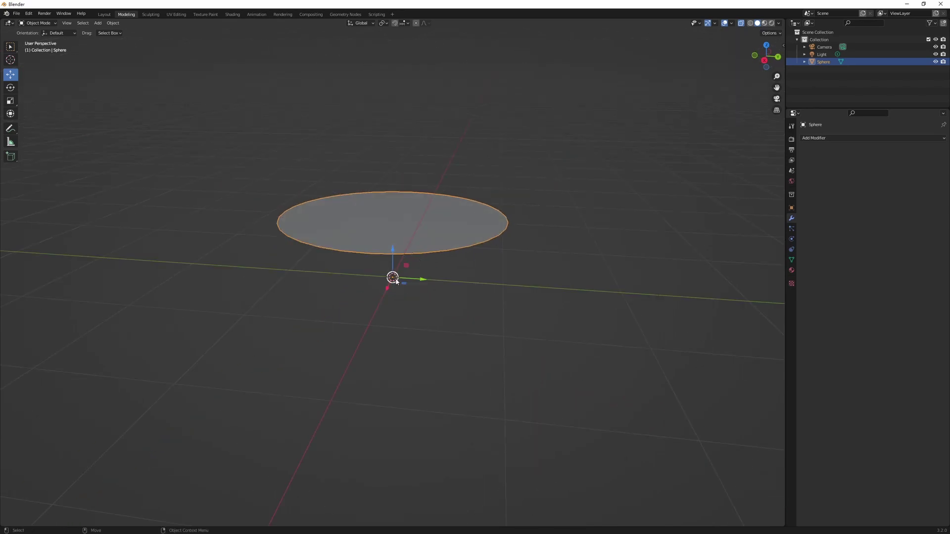
{"action": "right_click", "coordinate": [368, 224]}
{"action": "mouse_move", "coordinate": [367, 227]}
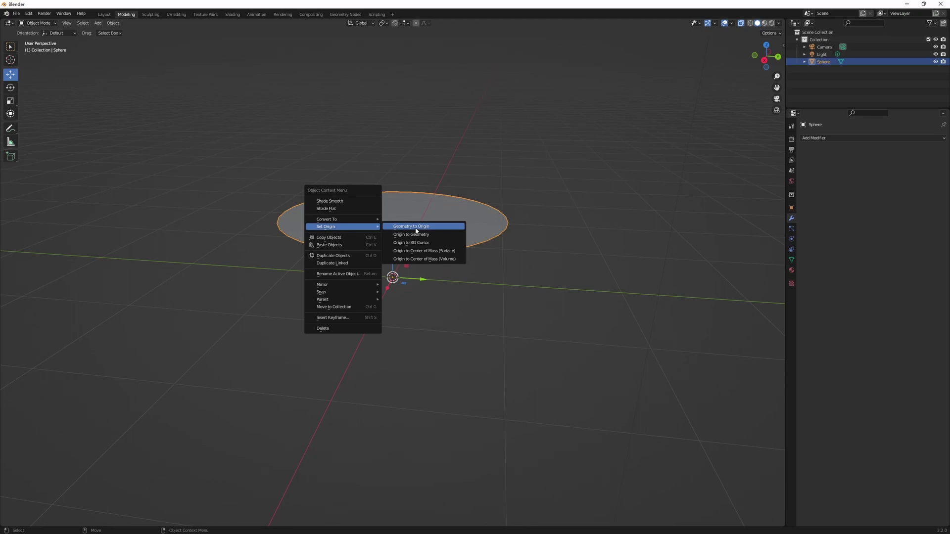
{"action": "left_click", "coordinate": [416, 229]}
{"action": "left_click", "coordinate": [476, 402]}
{"action": "middle_click_drag", "start_coordinate": [475, 402], "coordinate": [437, 323]}
{"action": "left_click", "coordinate": [437, 323]}
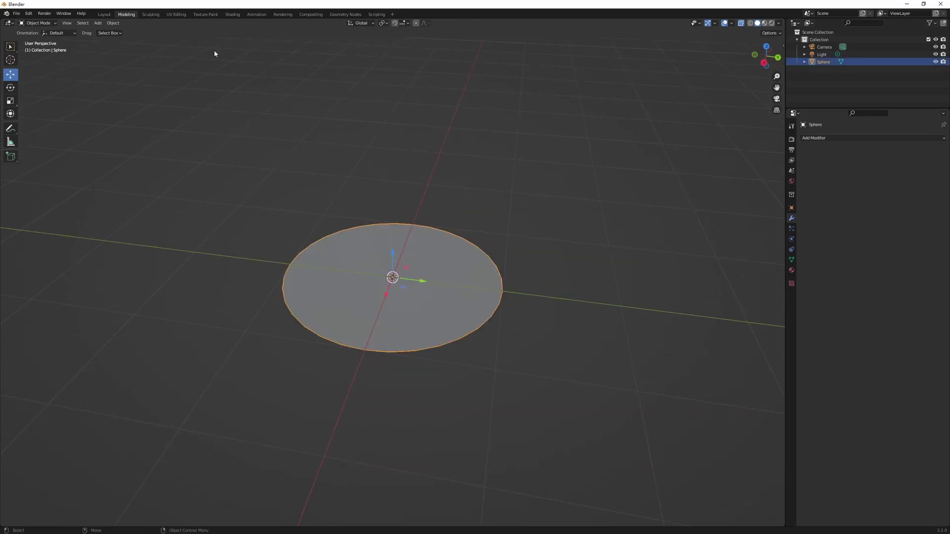
Step: Switch to the UV Editing workspace, enter Edit Mode and select the entire disc so its UV layout is shown
{"action": "left_click", "coordinate": [175, 14]}
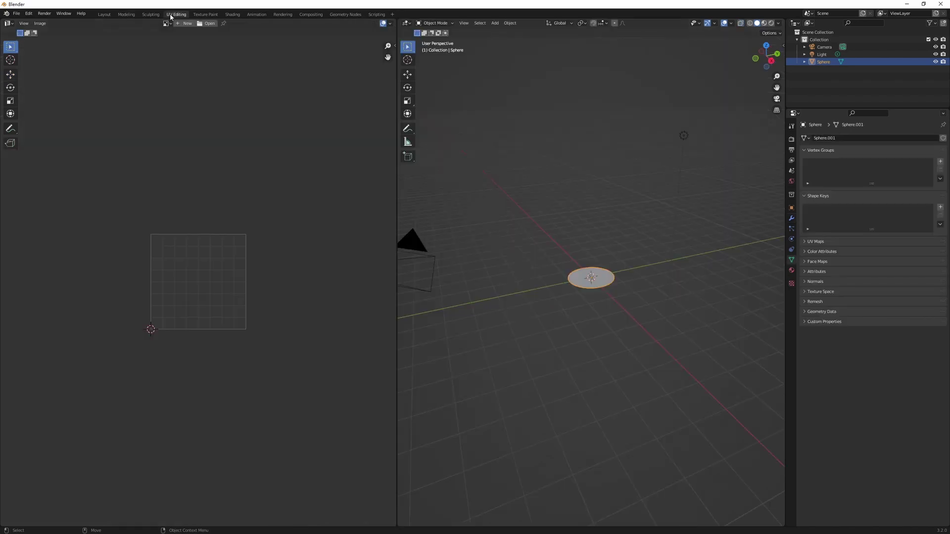
{"action": "scroll", "coordinate": [627, 330], "scroll_direction": "up", "scroll_amount": 5}
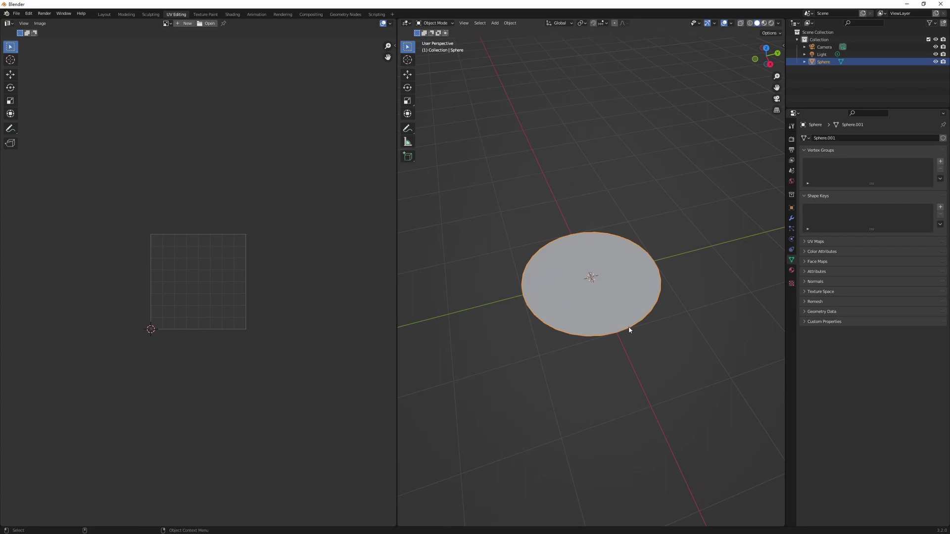
{"action": "key", "text": "Tab"}
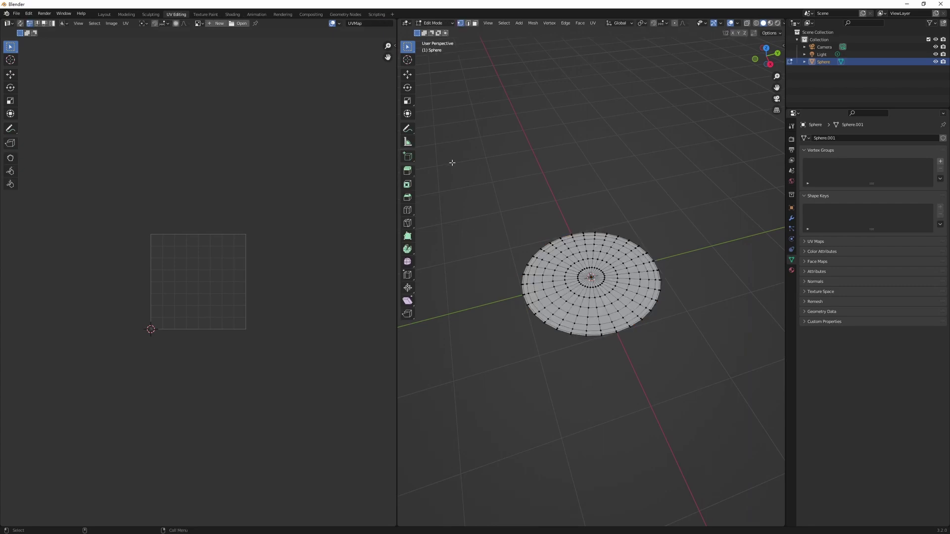
{"action": "left_click_drag", "start_coordinate": [451, 162], "coordinate": [743, 439]}
{"action": "scroll", "coordinate": [180, 277], "scroll_direction": "up", "scroll_amount": 5}
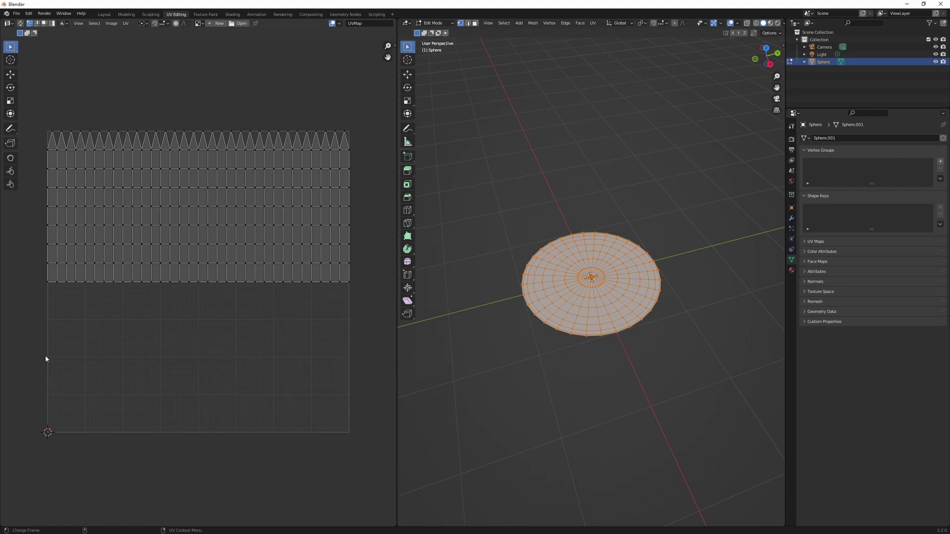
{"action": "scroll", "coordinate": [242, 407], "scroll_direction": "down", "scroll_amount": 1}
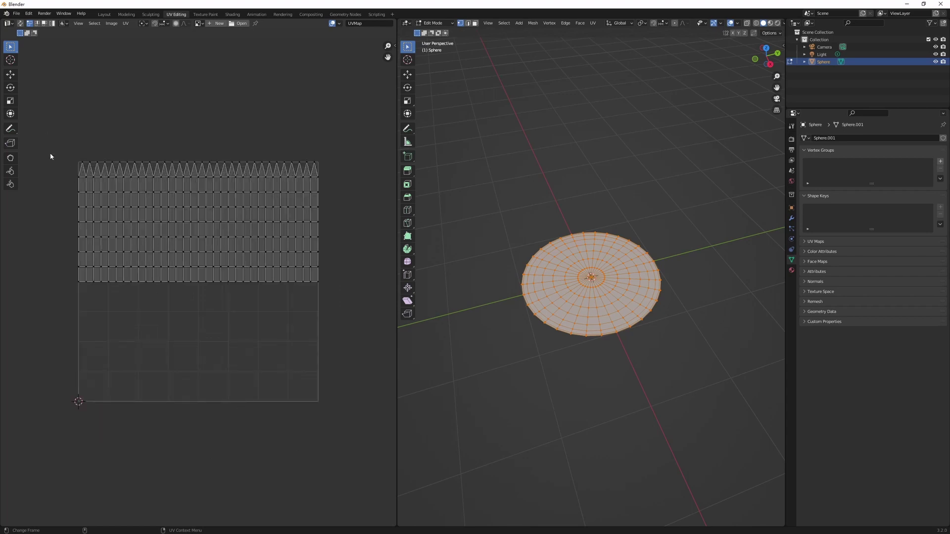
Step: Select all of the disc's UVs and move them down to the vertical middle of the UV square
{"action": "left_click_drag", "start_coordinate": [43, 116], "coordinate": [372, 353]}
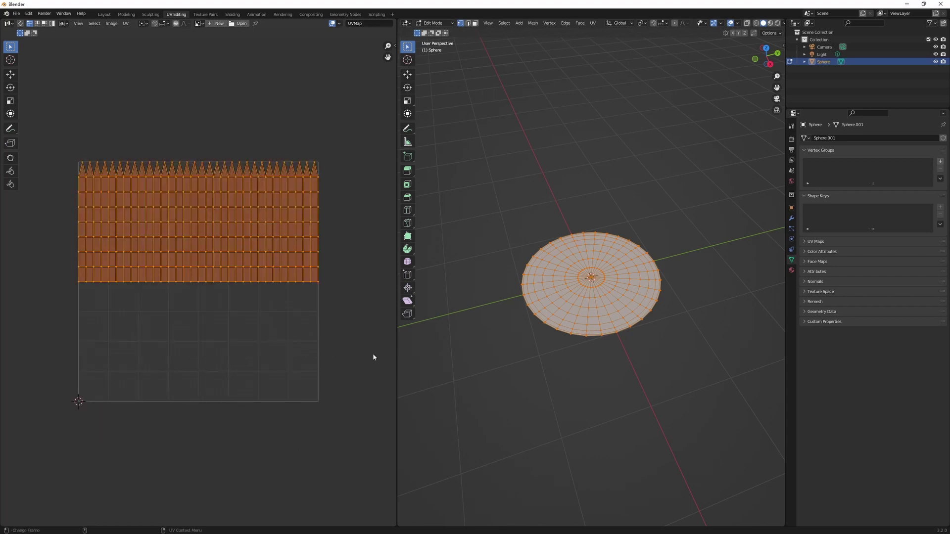
{"action": "key", "text": "shift+space"}
{"action": "key", "text": "g"}
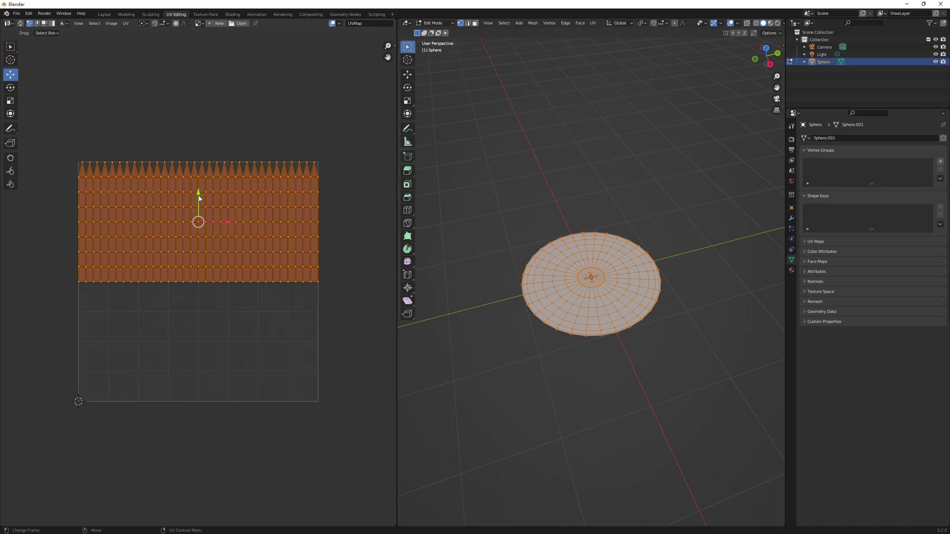
{"action": "left_click_drag", "start_coordinate": [196, 193], "coordinate": [181, 264]}
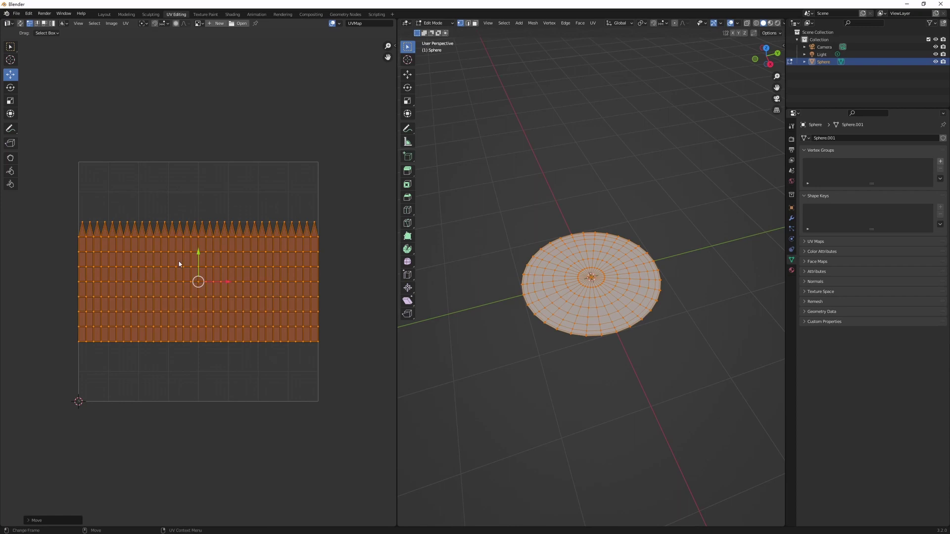
Step: Scale the disc's UVs along the vertical axis until they fill the whole UV square, and deselect them
{"action": "key", "text": "shift+space"}
{"action": "key", "text": "s"}
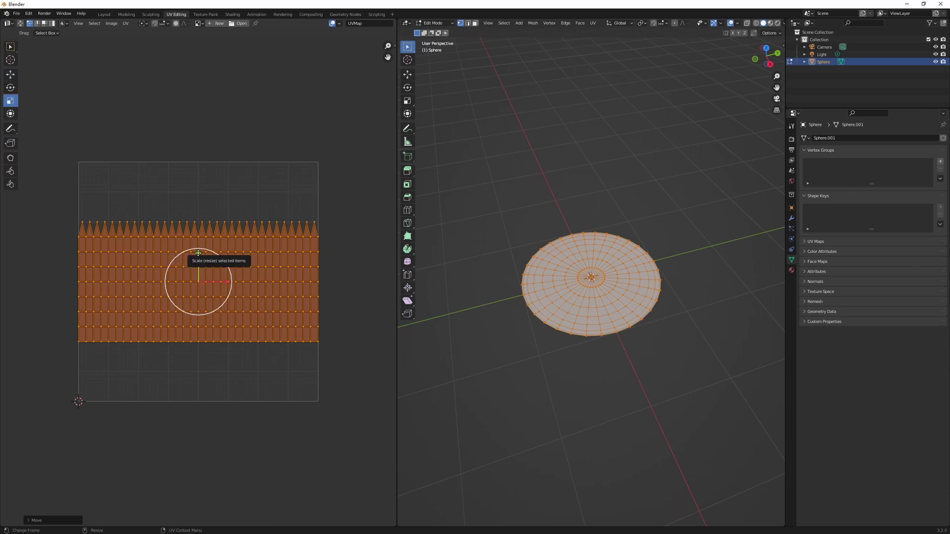
{"action": "left_click_drag", "start_coordinate": [198, 251], "coordinate": [198, 223]}
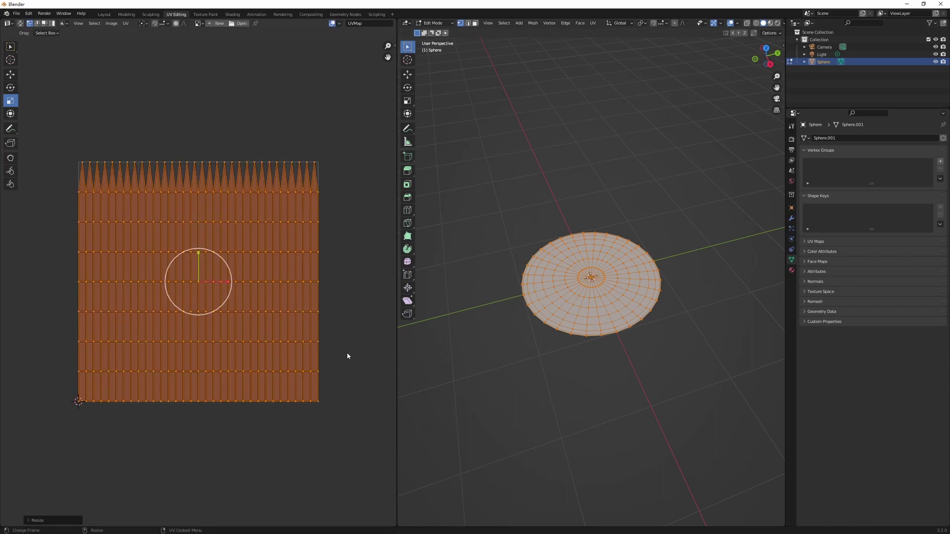
{"action": "key", "text": "alt+a"}
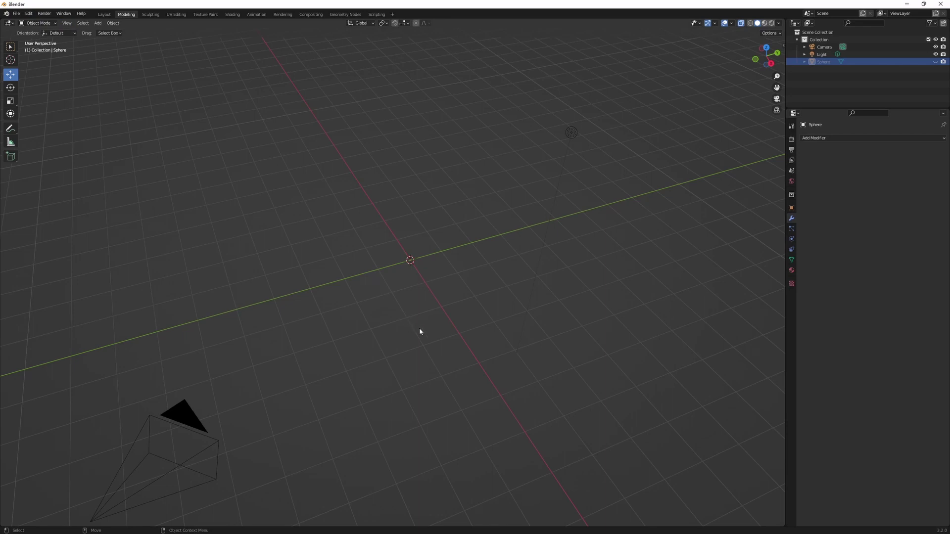
Step: Add a cylinder mesh with 32 vertices, 1 m radius and 2 m depth at the world origin, and deselect it in Edit Mode
{"action": "key", "text": "shift+a"}
{"action": "mouse_move", "coordinate": [416, 329]}
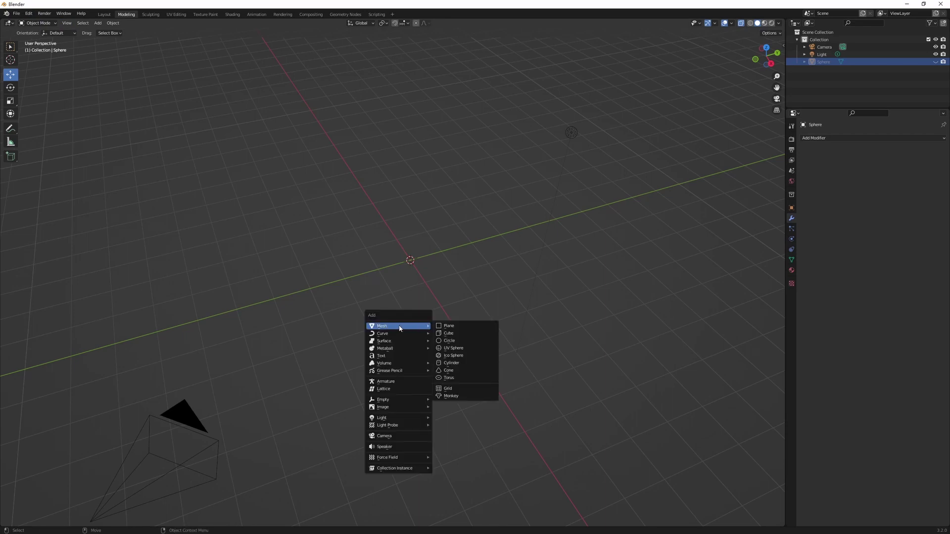
{"action": "left_click", "coordinate": [465, 362]}
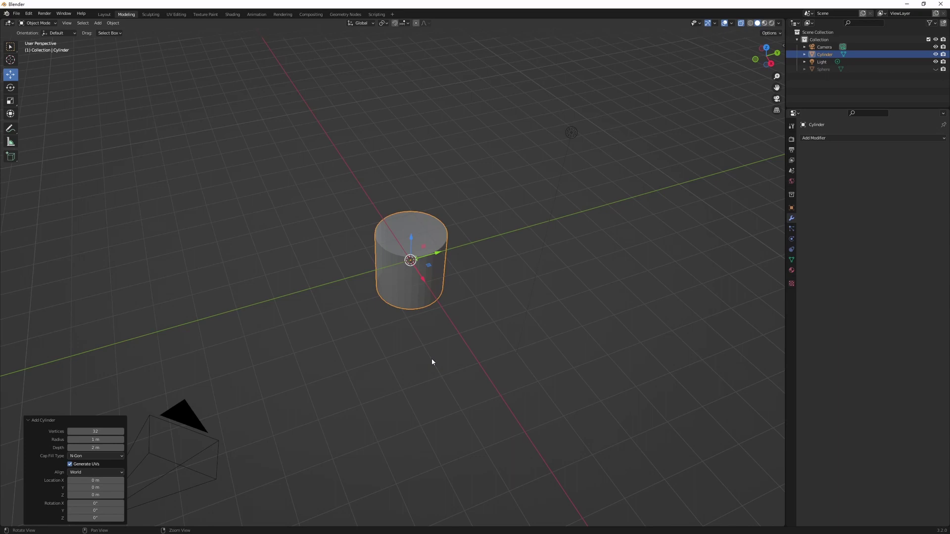
{"action": "middle_click_drag", "start_coordinate": [432, 362], "coordinate": [483, 411]}
{"action": "key", "text": "KP_Decimal"}
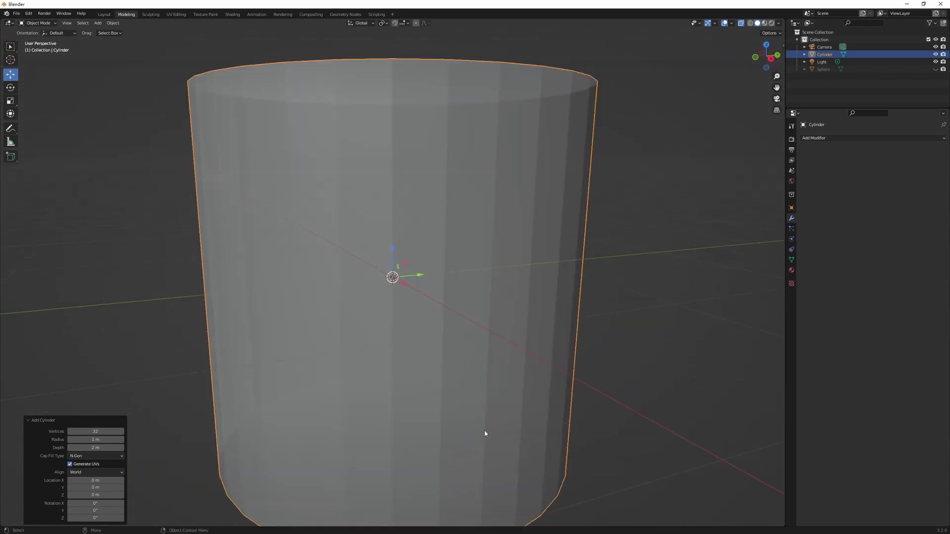
{"action": "scroll", "coordinate": [560, 403], "scroll_direction": "down", "scroll_amount": 4}
{"action": "middle_click_drag", "start_coordinate": [560, 402], "coordinate": [575, 376]}
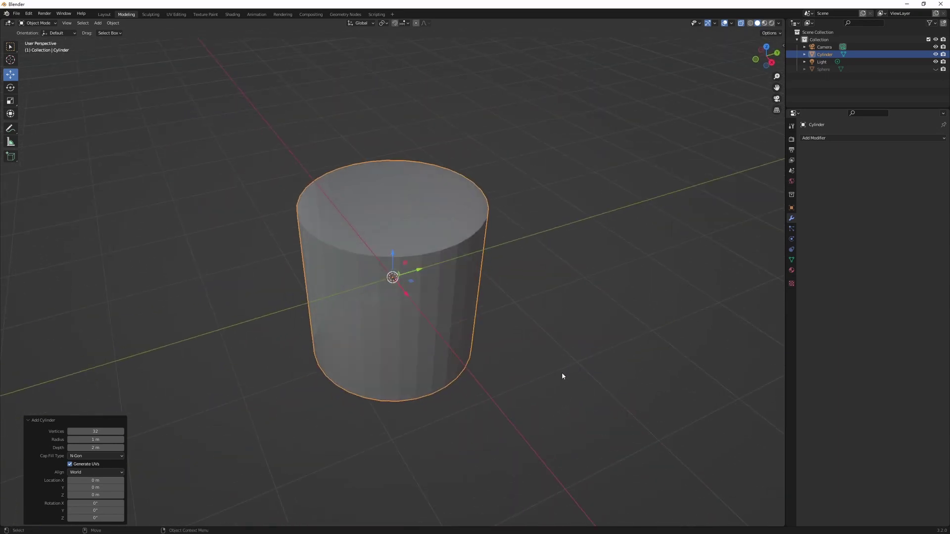
{"action": "key", "text": "Tab"}
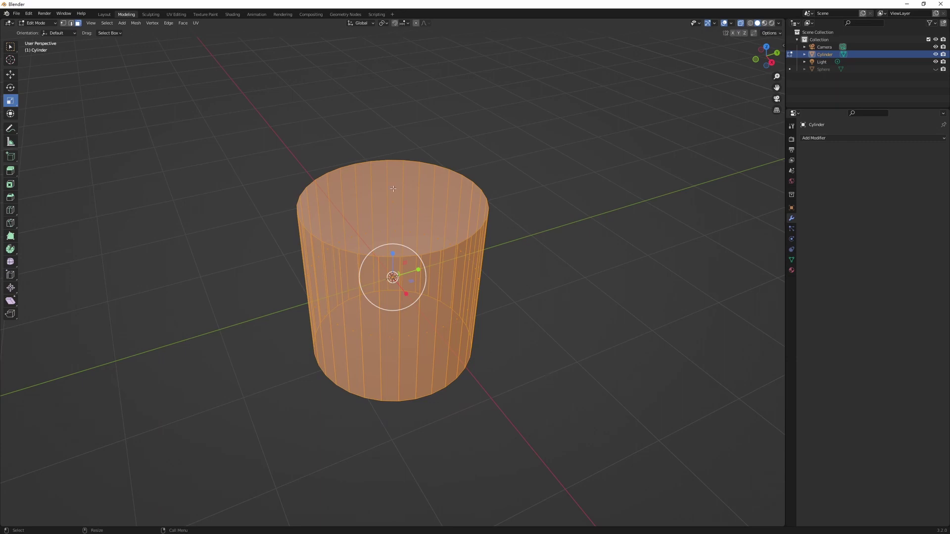
{"action": "left_click", "coordinate": [557, 374]}
{"action": "middle_click_drag", "start_coordinate": [557, 373], "coordinate": [560, 376]}
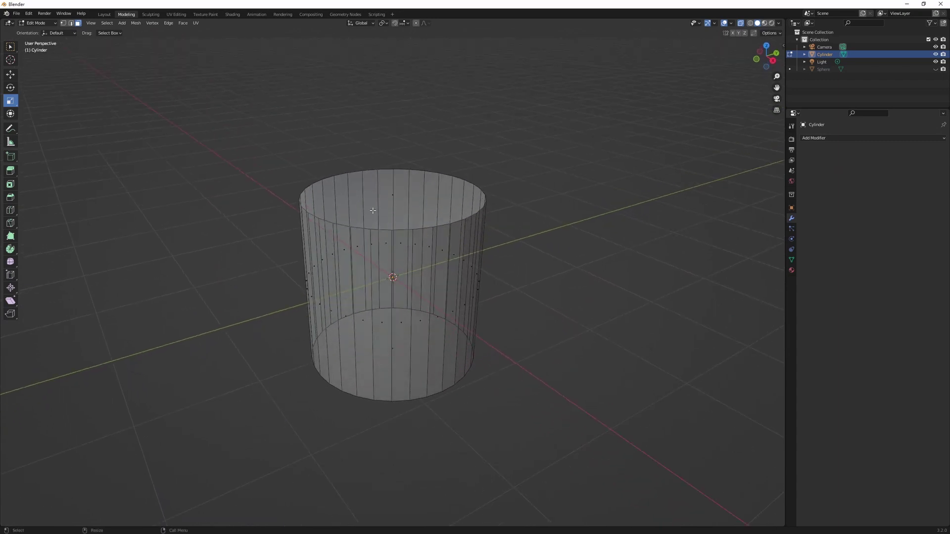
Step: Delete the cylinder's top and bottom cap faces, keeping only the side wall
{"action": "left_click_drag", "start_coordinate": [372, 183], "coordinate": [410, 202]}
{"action": "key", "text": "x"}
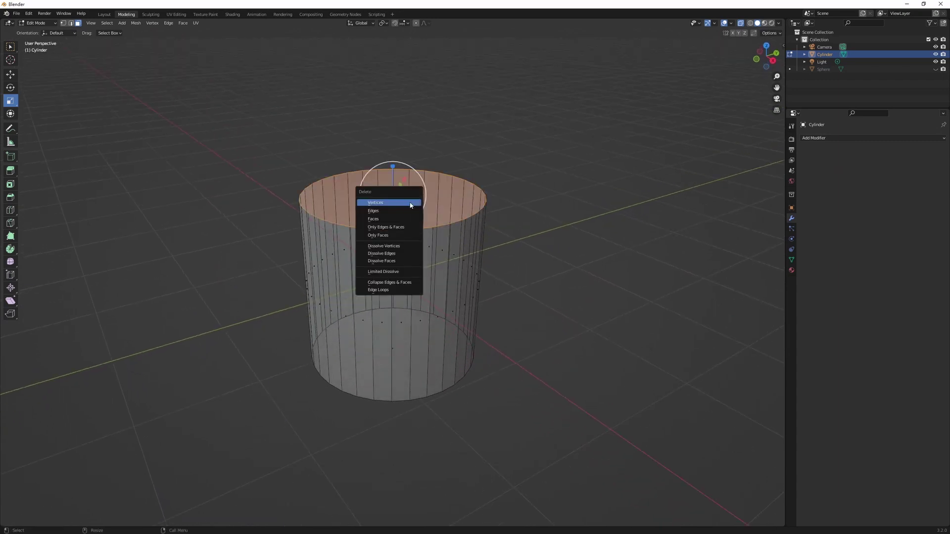
{"action": "left_click", "coordinate": [381, 220]}
{"action": "middle_click_drag", "start_coordinate": [498, 397], "coordinate": [492, 312]}
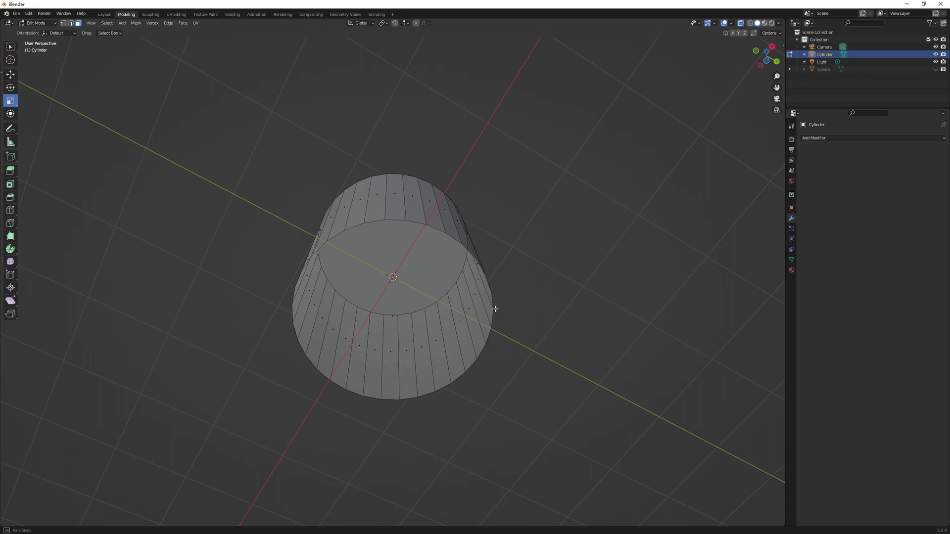
{"action": "mouse_move", "coordinate": [446, 333]}
{"action": "middle_mouse_down"}
{"action": "mouse_move", "coordinate": [434, 314]}
{"action": "mouse_move", "coordinate": [448, 322]}
{"action": "middle_mouse_up"}
{"action": "key", "text": "a"}
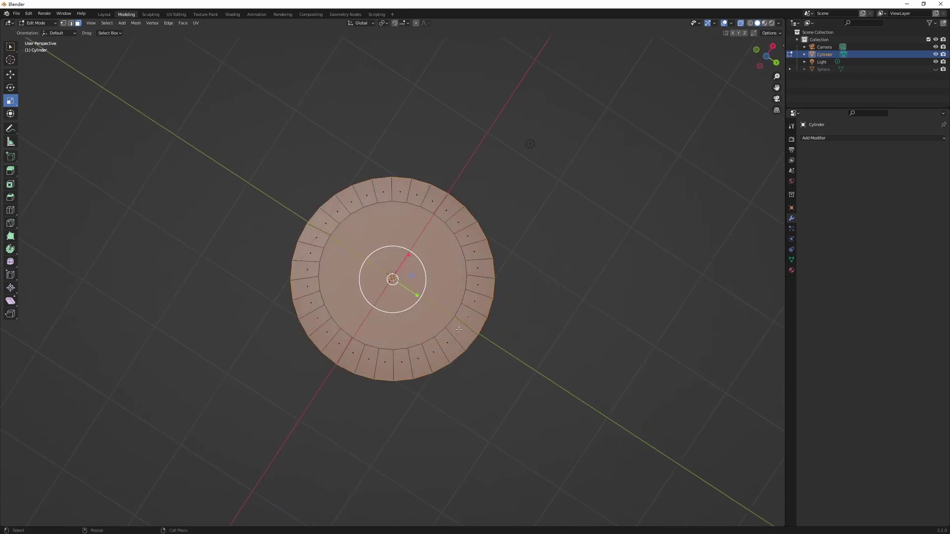
{"action": "key", "text": "x"}
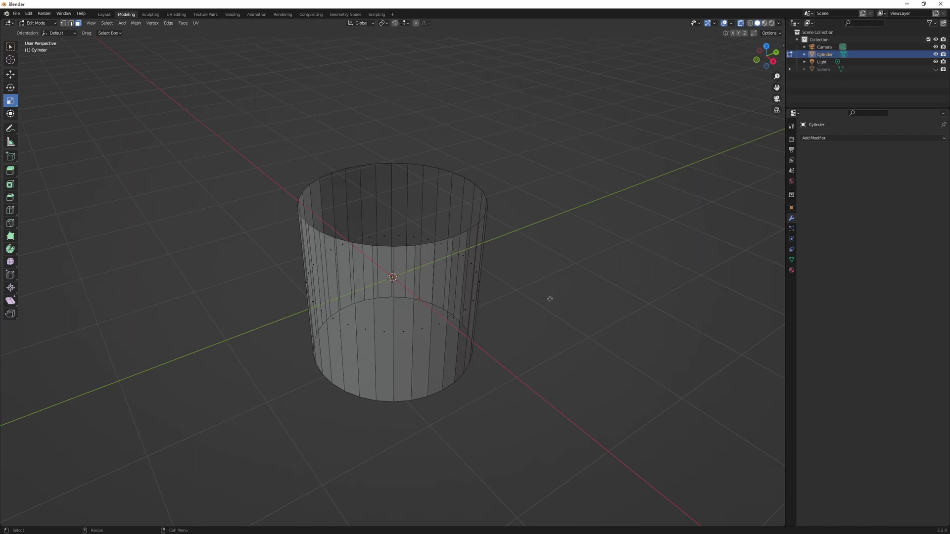
Step: Select the cylinder's upper ring of vertices and collapse it into a point by setting its X and Y scale to 0
{"action": "middle_click_drag", "start_coordinate": [533, 338], "coordinate": [535, 327]}
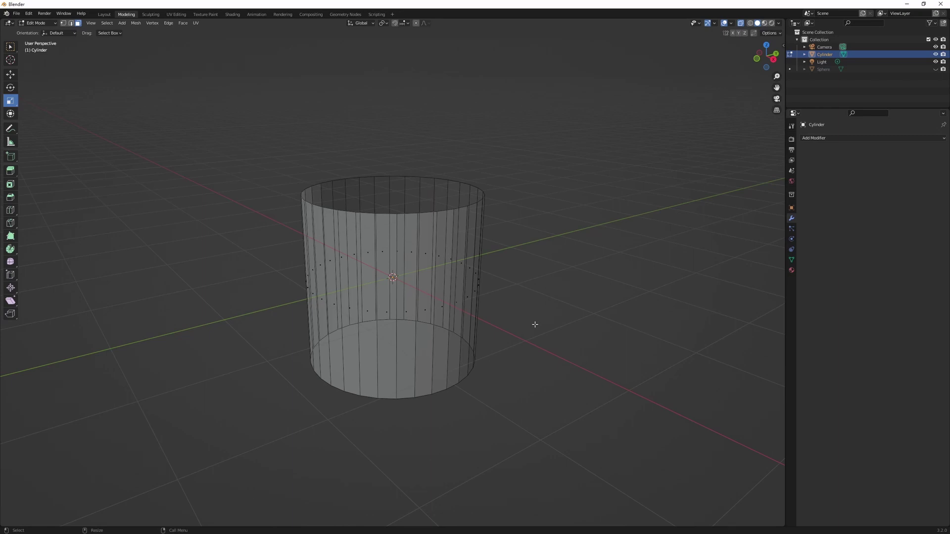
{"action": "key", "text": "1"}
{"action": "middle_click_drag", "start_coordinate": [521, 308], "coordinate": [520, 299]}
{"action": "left_click_drag", "start_coordinate": [249, 168], "coordinate": [581, 223]}
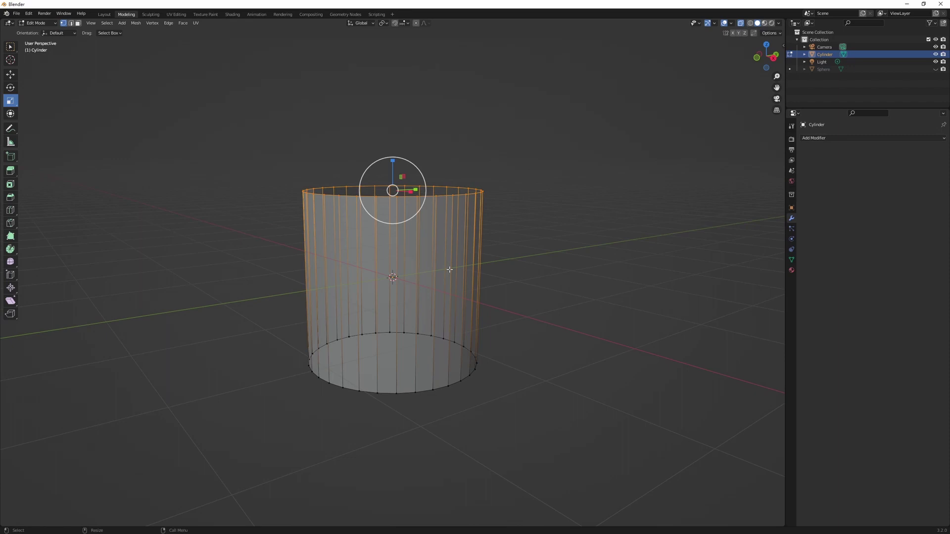
{"action": "middle_click_drag", "start_coordinate": [554, 253], "coordinate": [500, 278]}
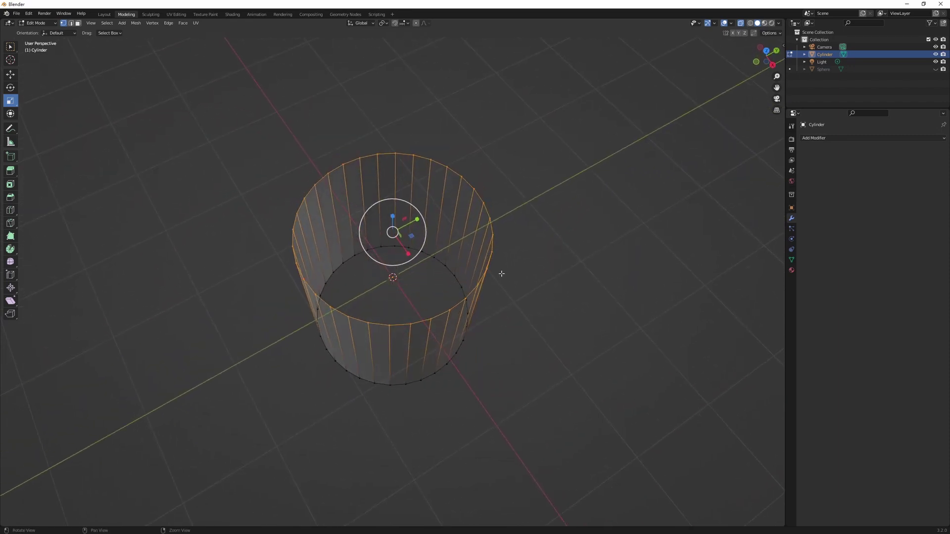
{"action": "left_click_drag", "start_coordinate": [413, 236], "coordinate": [398, 234]}
{"action": "left_click", "coordinate": [95, 487]}
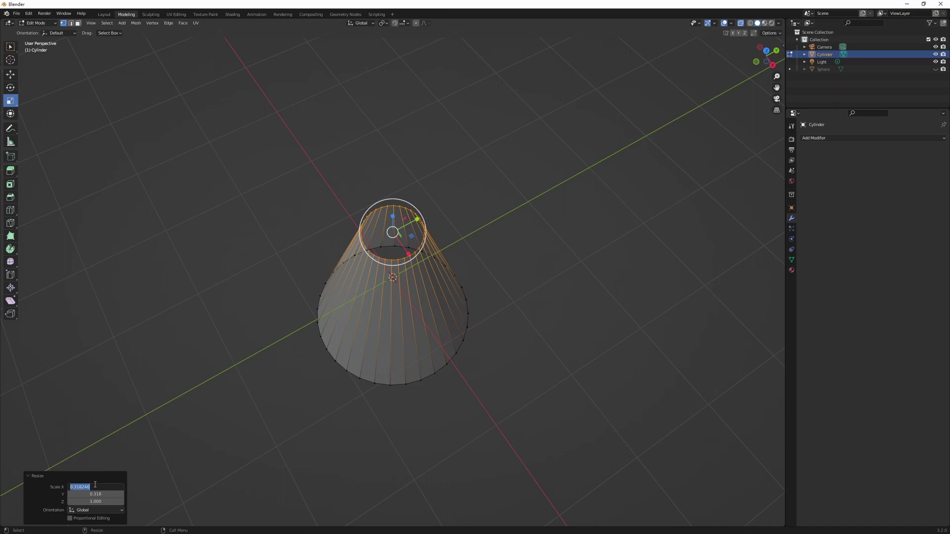
{"action": "type", "text": "0"}
{"action": "key", "text": "Tab"}
{"action": "type", "text": "0"}
{"action": "key", "text": "Return"}
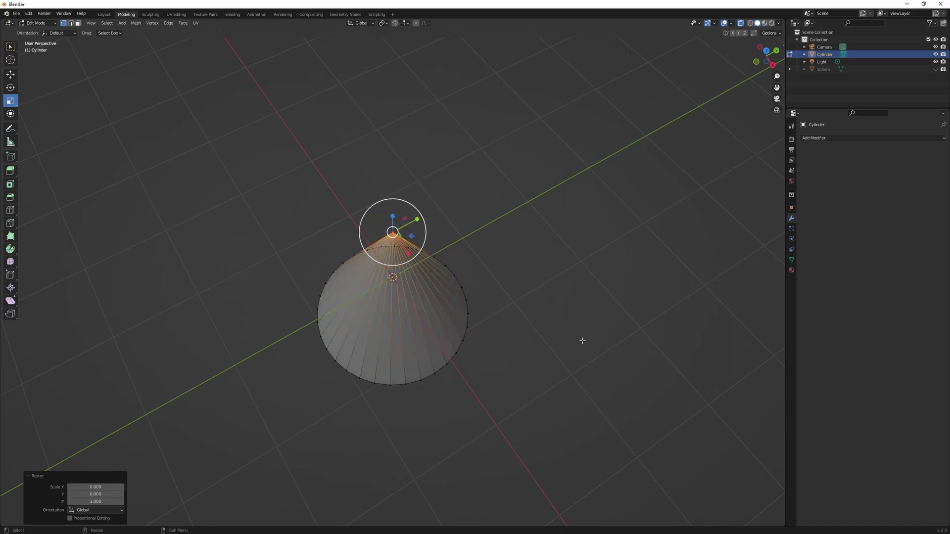
Step: Select the whole cone, flatten it into a disc by setting its Z scale to 0, and deselect it
{"action": "middle_click_drag", "start_coordinate": [583, 341], "coordinate": [532, 454]}
{"action": "key", "text": "a"}
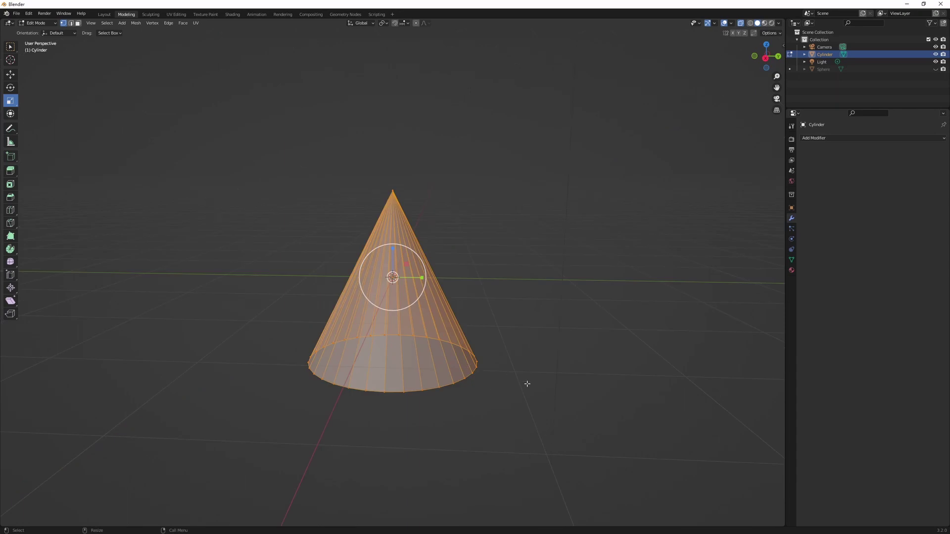
{"action": "left_click_drag", "start_coordinate": [392, 248], "coordinate": [386, 268]}
{"action": "left_click", "coordinate": [96, 501]}
{"action": "type", "text": "0"}
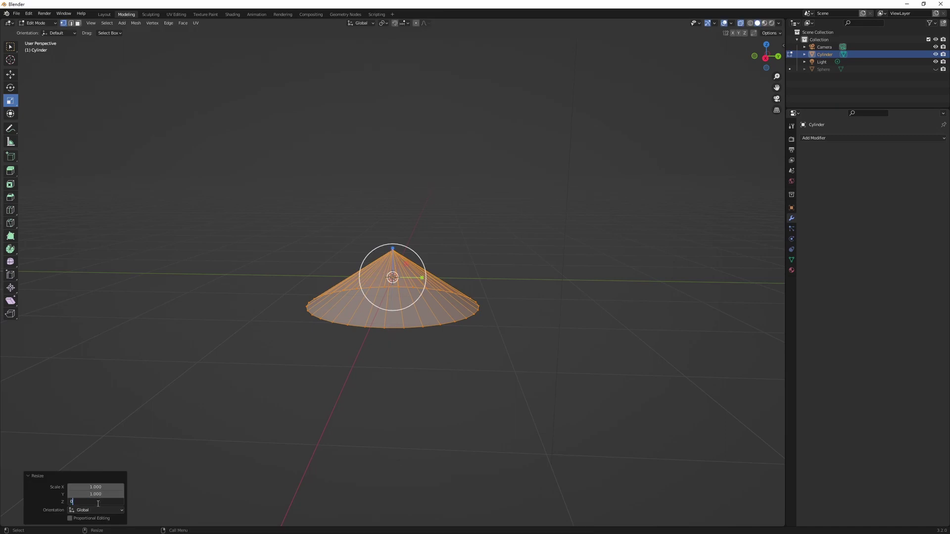
{"action": "key", "text": "Return"}
{"action": "left_click", "coordinate": [490, 354]}
{"action": "middle_click_drag", "start_coordinate": [490, 354], "coordinate": [585, 403]}
{"action": "scroll", "coordinate": [585, 403], "scroll_direction": "up", "scroll_amount": 3}
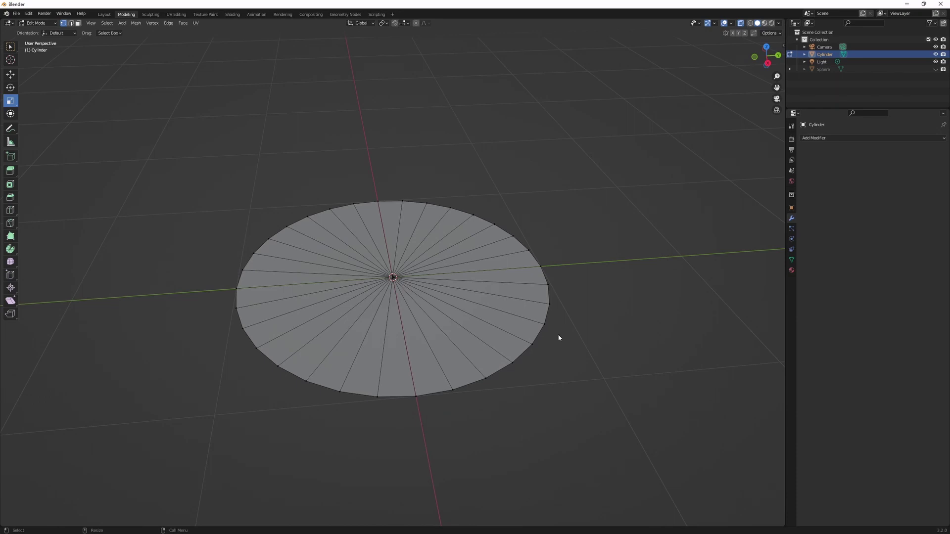
Step: Switch to the UV Editing workspace and select the entire flattened cylinder mesh and all of its UVs
{"action": "left_click", "coordinate": [176, 15]}
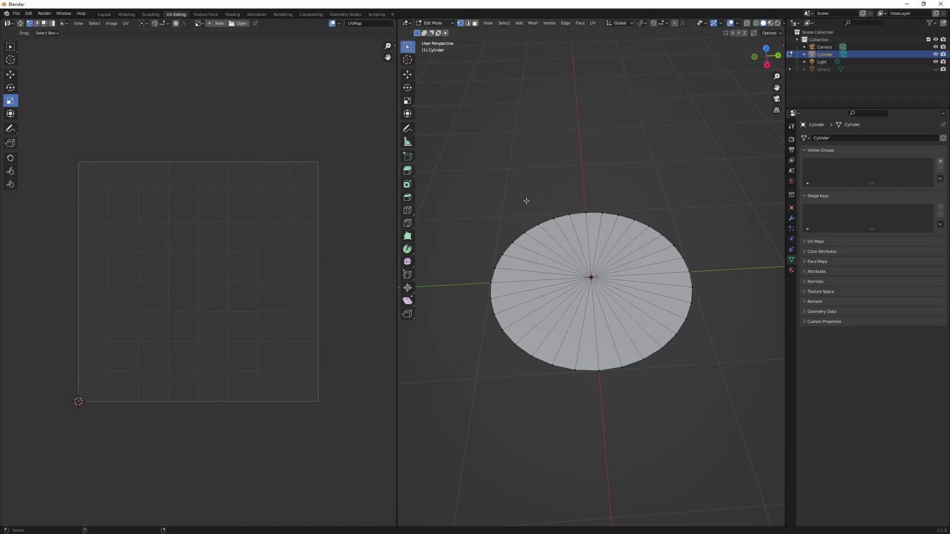
{"action": "key", "text": "a"}
{"action": "key", "text": "b"}
{"action": "left_click_drag", "start_coordinate": [182, 236], "coordinate": [396, 364]}
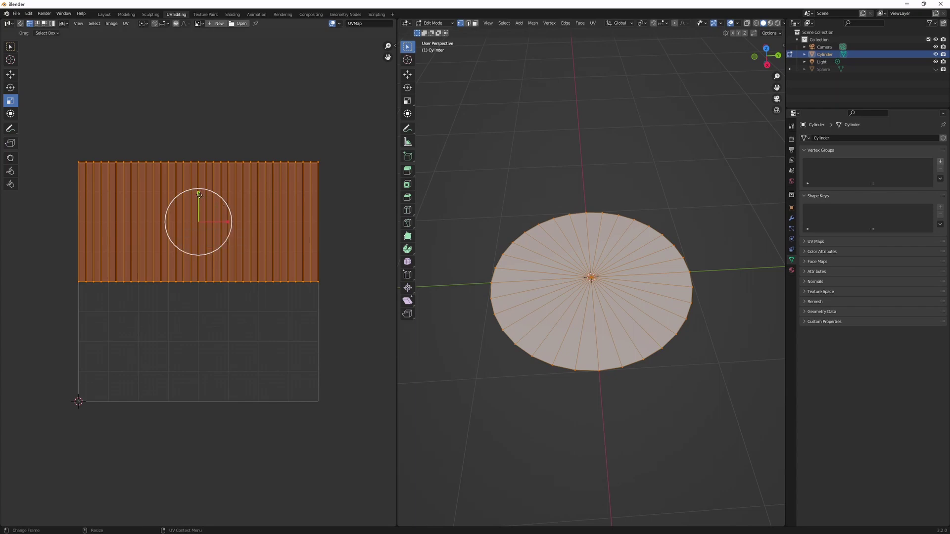
Step: Center the flattened cylinder's UVs vertically in the UV square, stretch them vertically to fill it, and deselect them
{"action": "key", "text": "shift+space"}
{"action": "key", "text": "g"}
{"action": "left_click_drag", "start_coordinate": [196, 197], "coordinate": [198, 259]}
{"action": "key", "text": "shift+space"}
{"action": "key", "text": "s"}
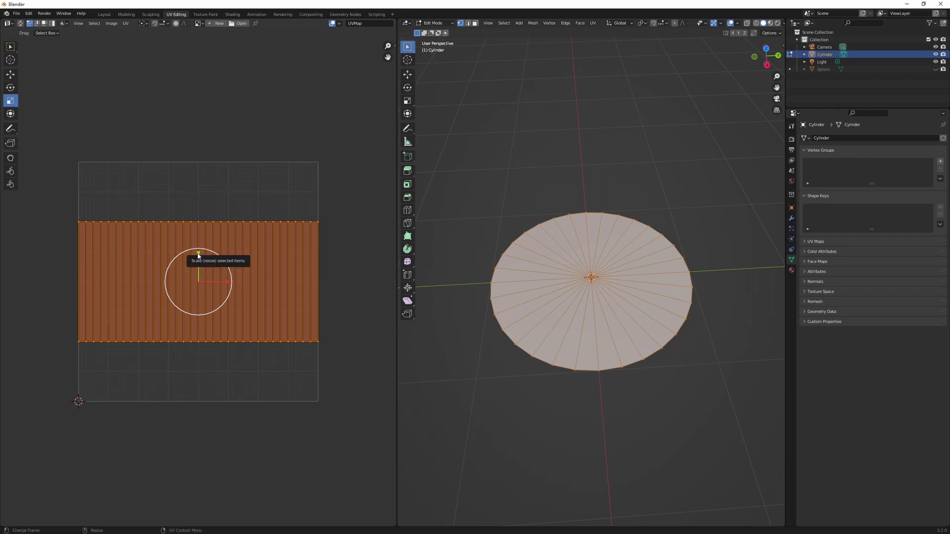
{"action": "left_click_drag", "start_coordinate": [199, 256], "coordinate": [197, 161]}
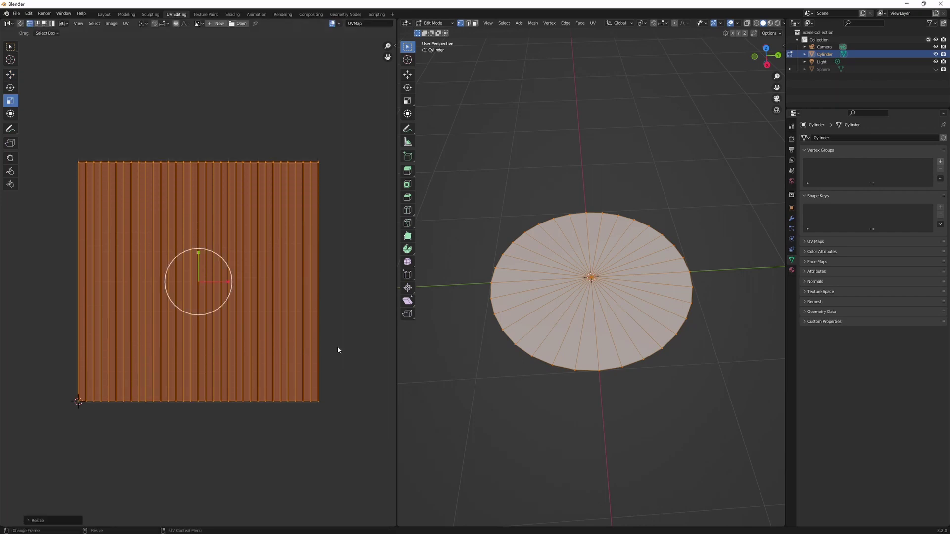
{"action": "left_click", "coordinate": [352, 348]}
Step: Add 6 evenly spaced concentric loop cuts to the disc, and select the whole mesh to show its subdivided UVs
{"action": "scroll", "coordinate": [659, 399], "scroll_direction": "up", "scroll_amount": 3}
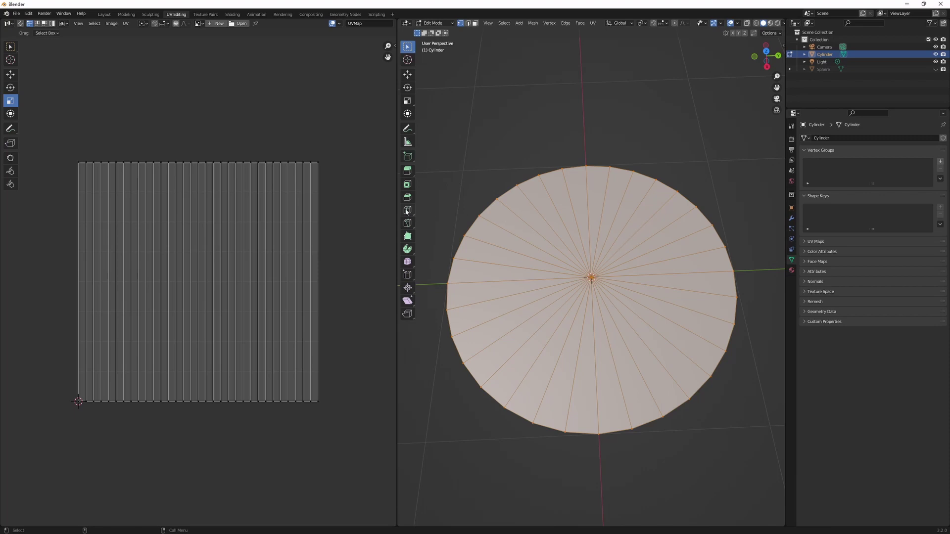
{"action": "left_click", "coordinate": [408, 210]}
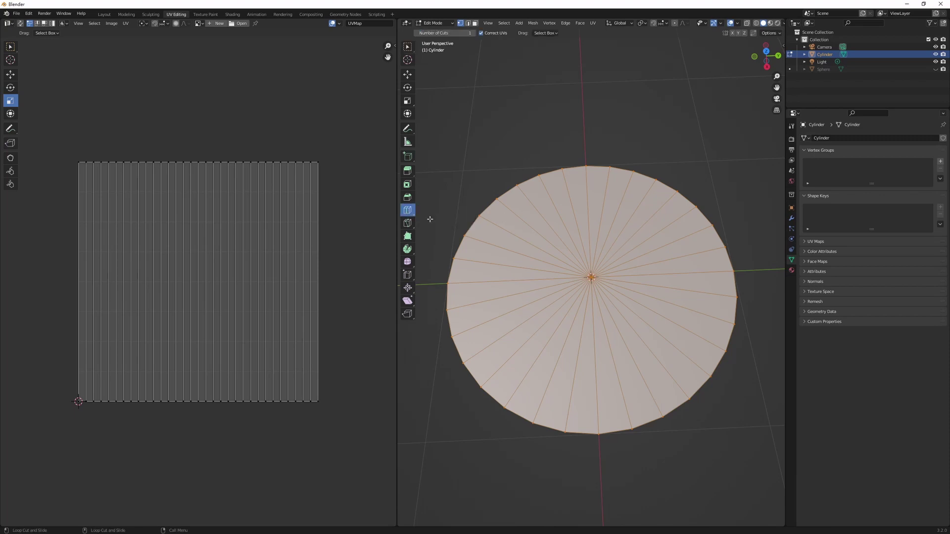
{"action": "left_click", "coordinate": [511, 308]}
{"action": "right_click", "coordinate": [436, 515]}
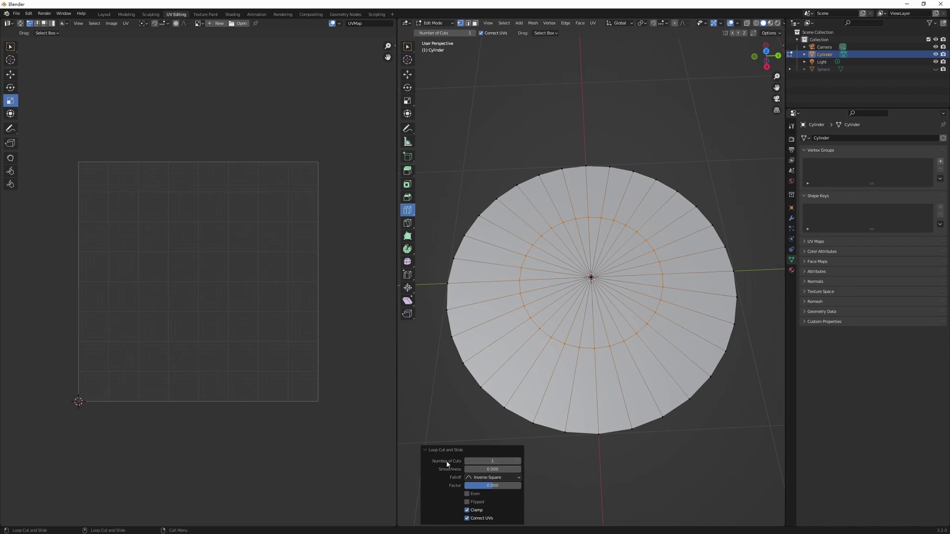
{"action": "left_click", "coordinate": [519, 461]}
{"action": "left_click", "coordinate": [518, 461]}
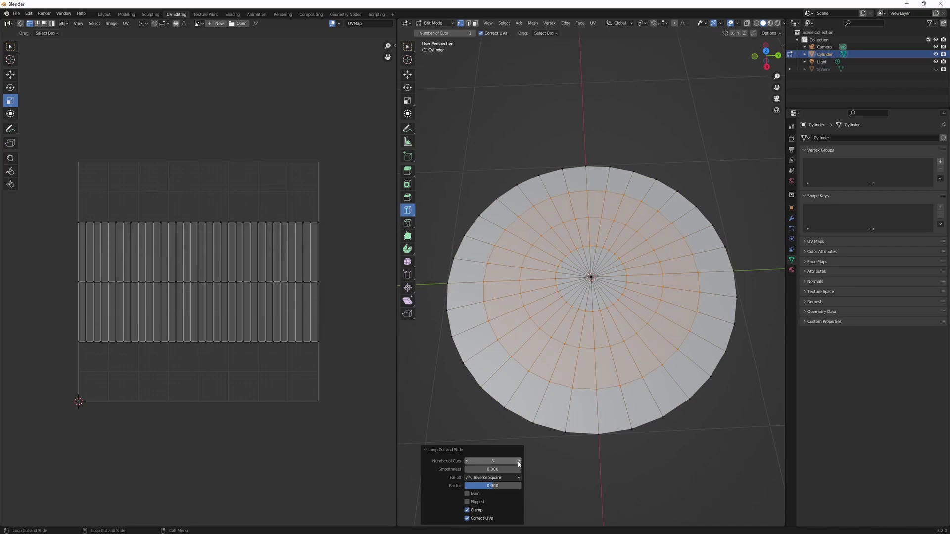
{"action": "left_click", "coordinate": [518, 461]}
{"action": "left_click", "coordinate": [519, 462]}
{"action": "left_click", "coordinate": [519, 461]}
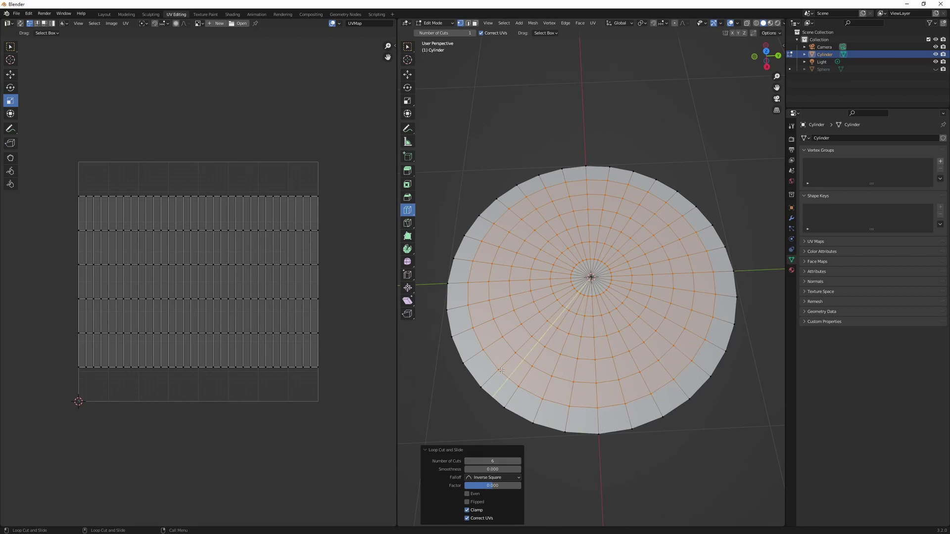
{"action": "middle_click_drag", "start_coordinate": [542, 432], "coordinate": [500, 420]}
{"action": "key", "text": "a"}
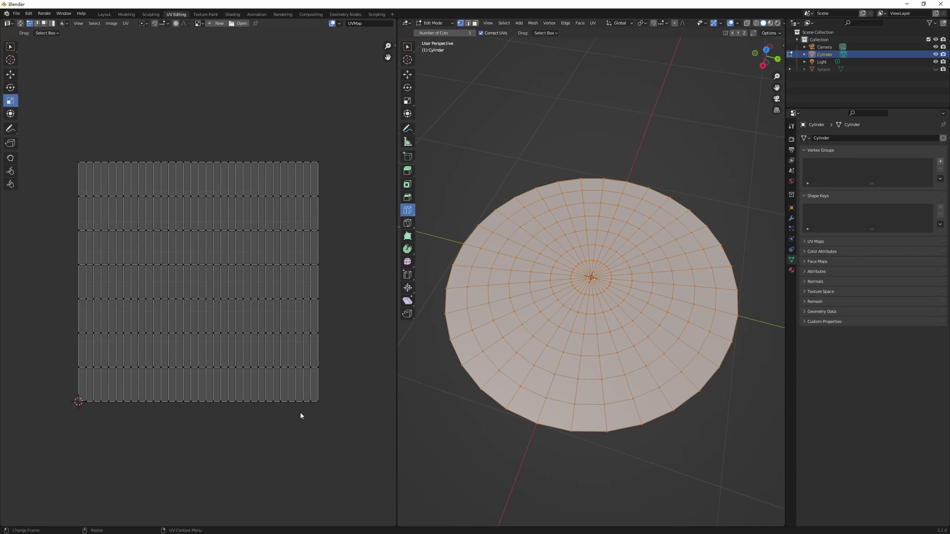
{"action": "middle_click_drag", "start_coordinate": [586, 458], "coordinate": [679, 307]}
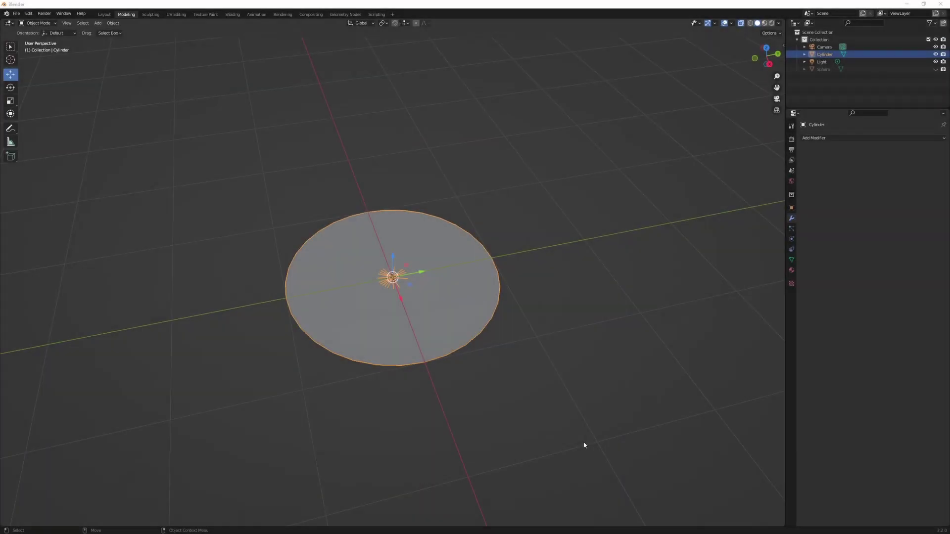
Step: Select the finished cylinder disc in Object Mode and start an FBX export
{"action": "left_click", "coordinate": [583, 443]}
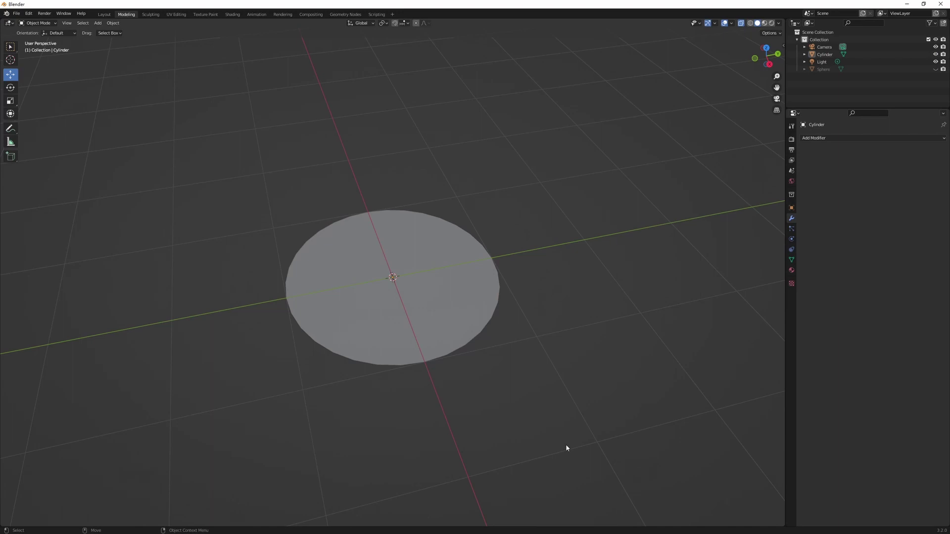
{"action": "left_click", "coordinate": [348, 324]}
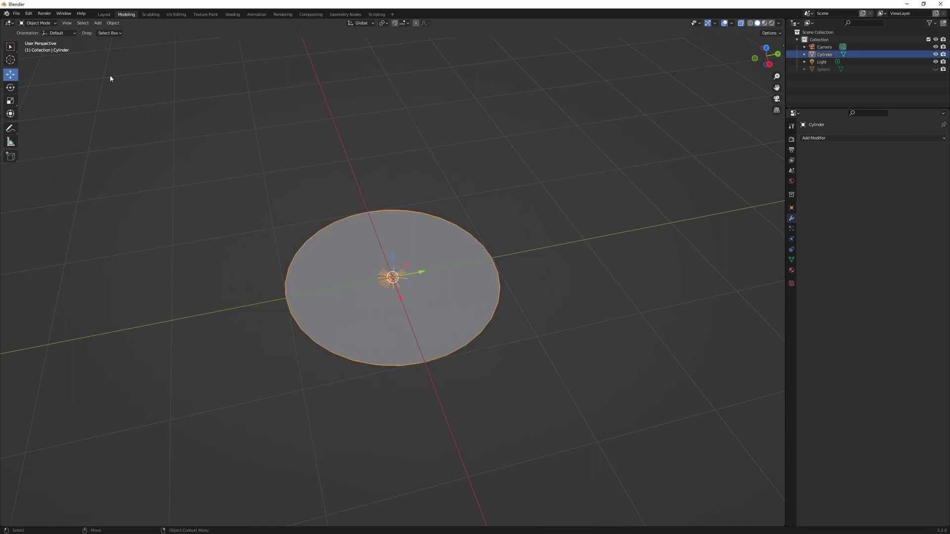
{"action": "left_click", "coordinate": [16, 14]}
{"action": "mouse_move", "coordinate": [33, 125]}
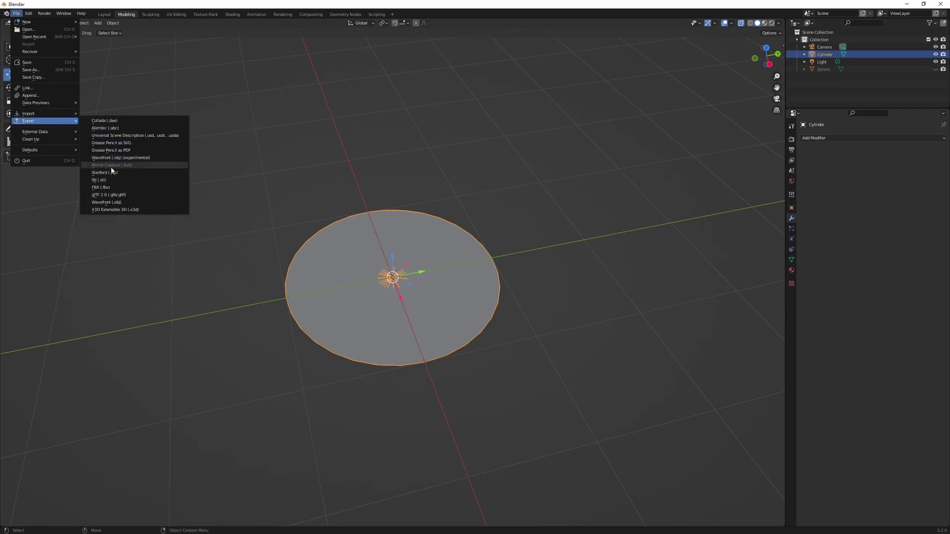
{"action": "left_click", "coordinate": [106, 187]}
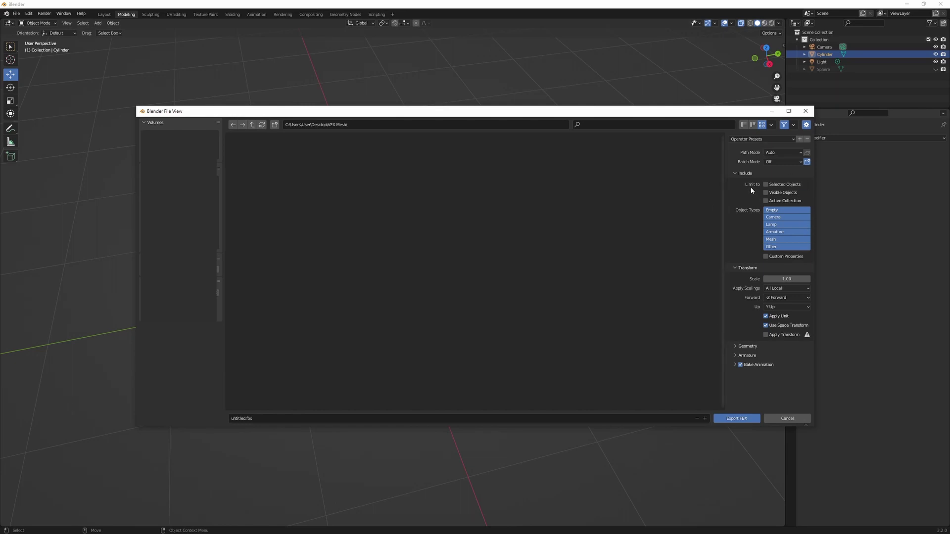
Step: Limit the FBX export to selected objects of type Mesh, and set the geometry smoothing to Face
{"action": "left_click", "coordinate": [765, 185]}
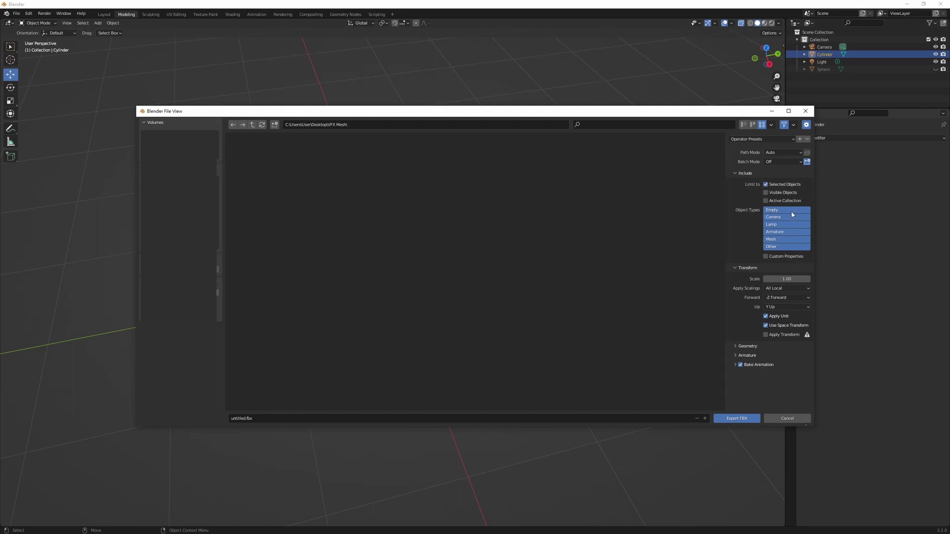
{"action": "left_click", "coordinate": [781, 240]}
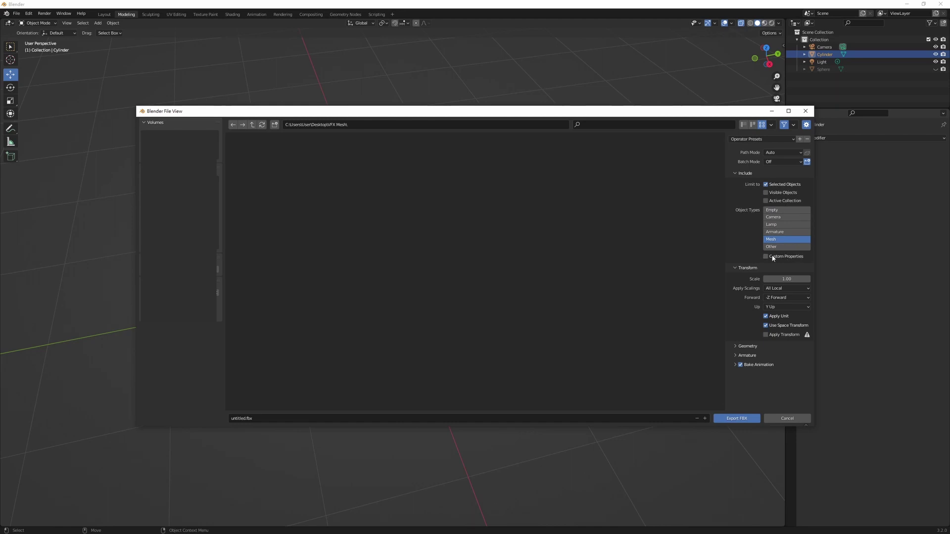
{"action": "left_click", "coordinate": [735, 346]}
{"action": "scroll", "coordinate": [734, 342], "scroll_direction": "down", "scroll_amount": 1}
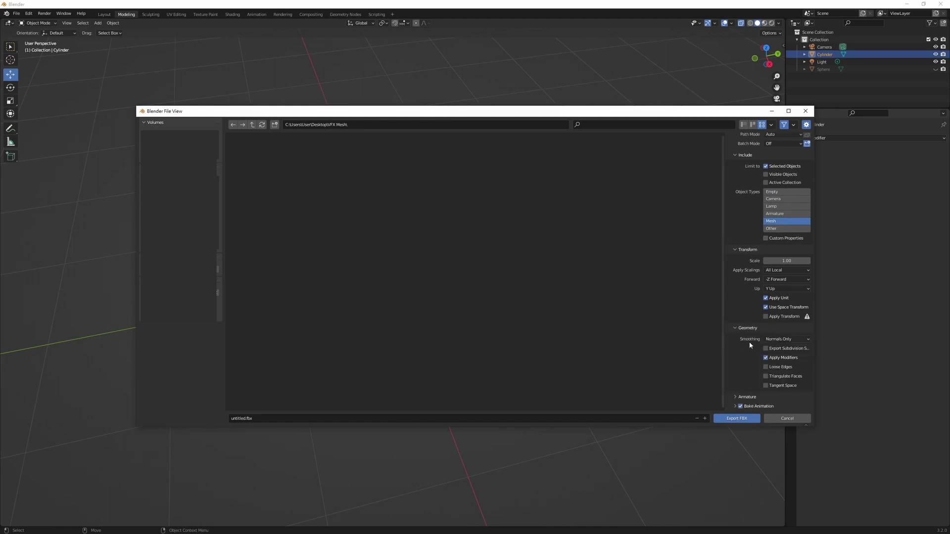
{"action": "left_click", "coordinate": [784, 340]}
{"action": "left_click", "coordinate": [779, 356]}
Step: Name the export file Disk.fbx and export it to the VFX Mesh folder
{"action": "left_click", "coordinate": [257, 420]}
{"action": "double_click", "coordinate": [242, 419]}
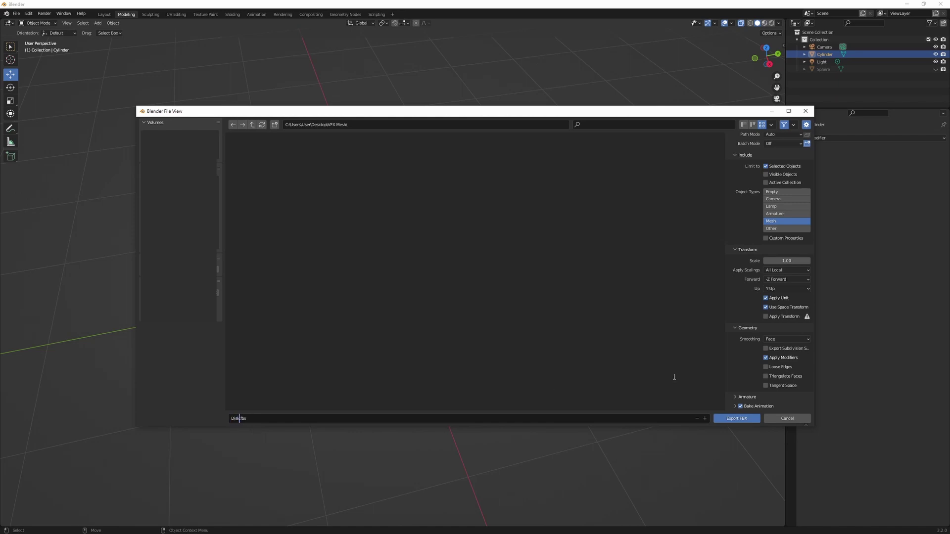
{"action": "left_click", "coordinate": [724, 421]}
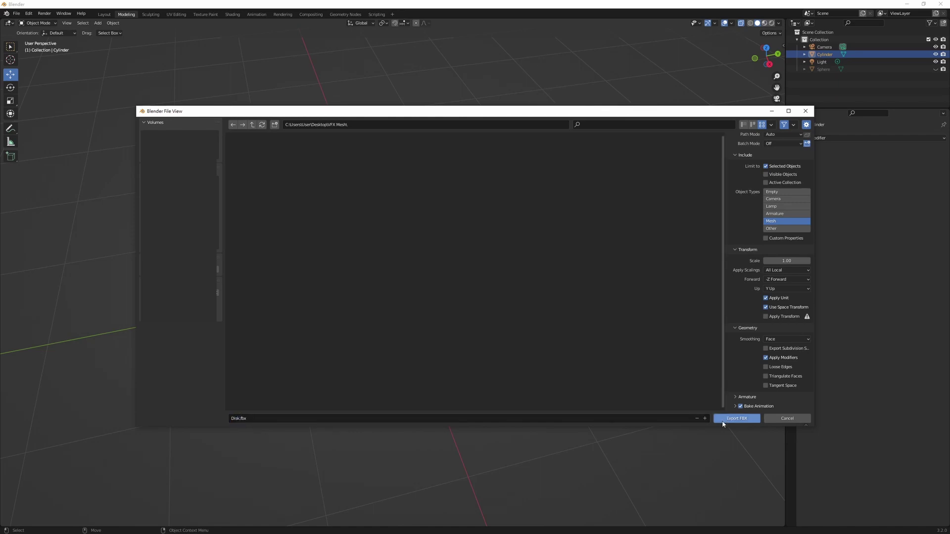
{"action": "left_click", "coordinate": [723, 421]}
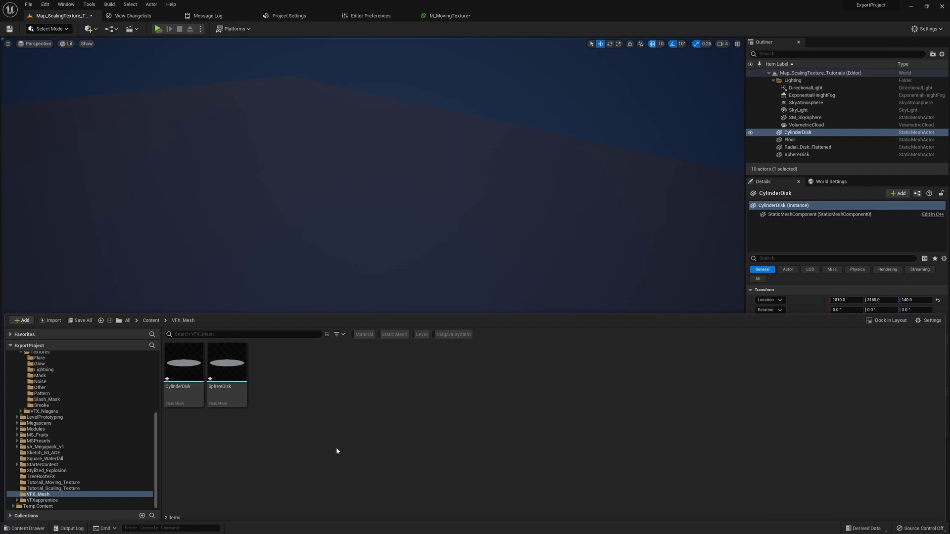
Step: In Unreal Engine, choose Disk.fbx for import into the VFX_Mesh content folder
{"action": "left_click", "coordinate": [51, 320]}
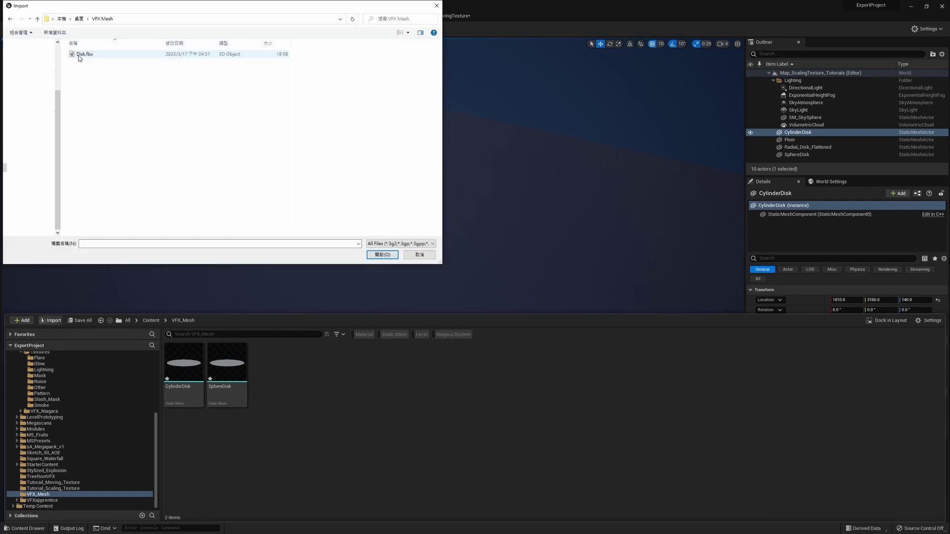
{"action": "left_click", "coordinate": [80, 54]}
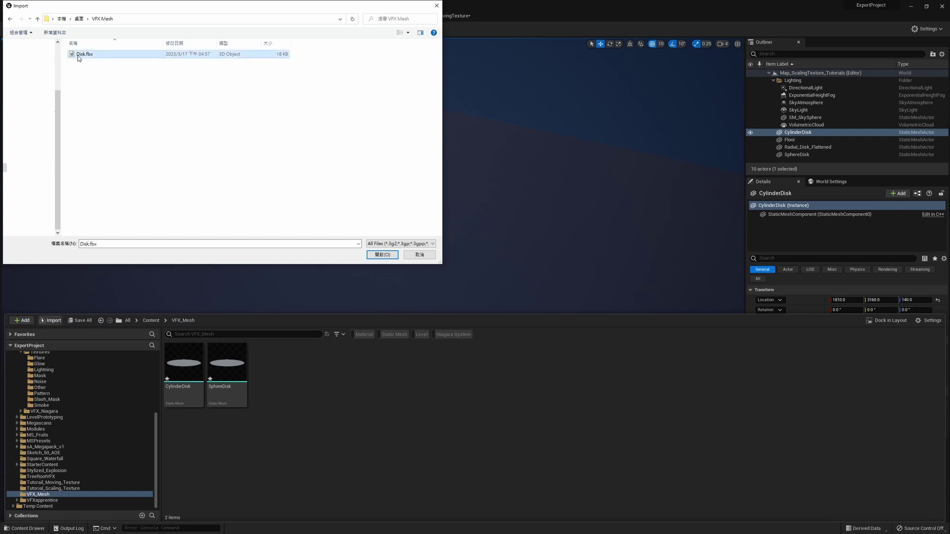
{"action": "left_click", "coordinate": [381, 255]}
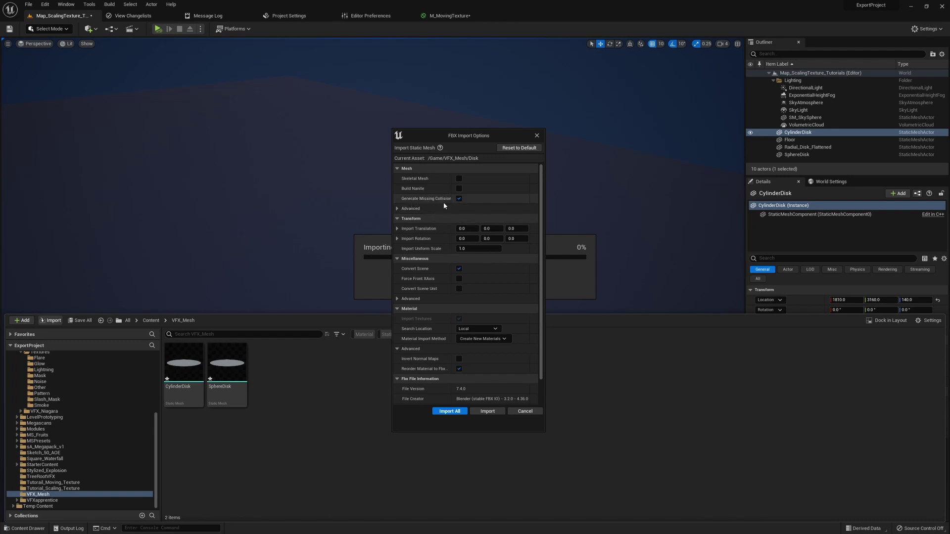
Step: Disable Generate Missing Collision, set the material import method to Do Not Create Material, and import the disk mesh
{"action": "left_click", "coordinate": [459, 199]}
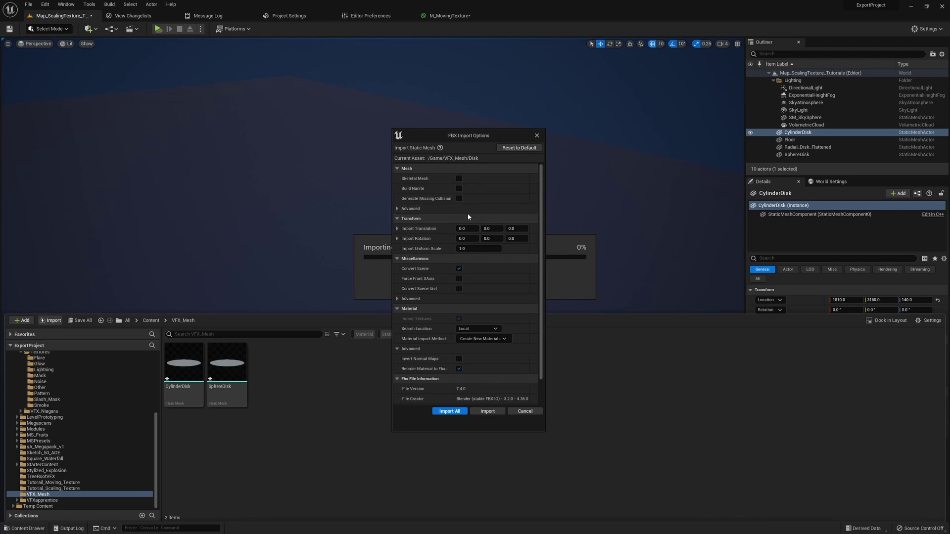
{"action": "scroll", "coordinate": [433, 317], "scroll_direction": "down", "scroll_amount": 1}
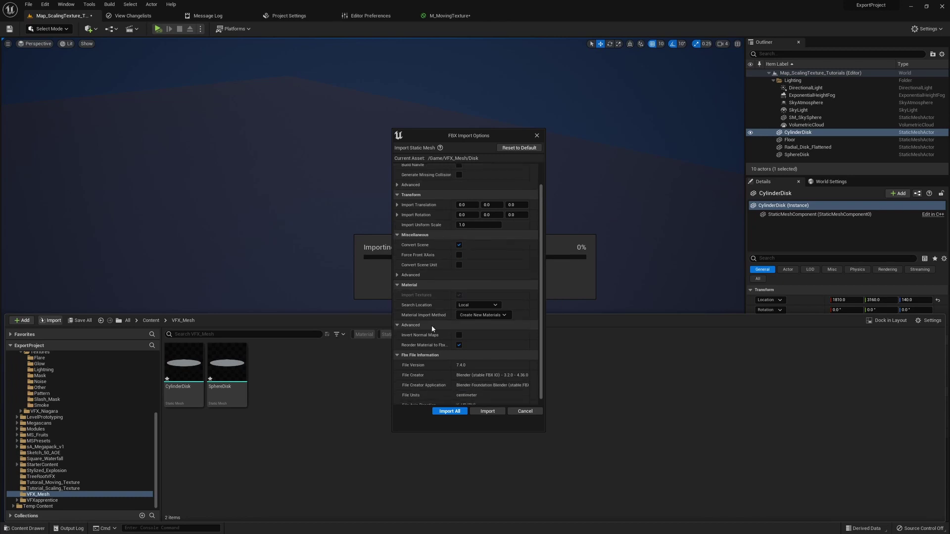
{"action": "left_click", "coordinate": [482, 315]}
{"action": "left_click", "coordinate": [501, 341]}
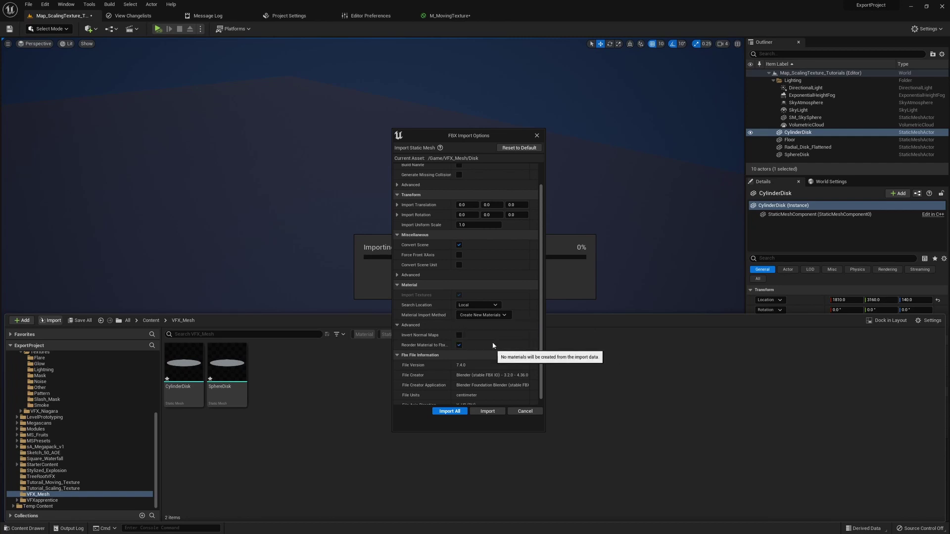
{"action": "scroll", "coordinate": [489, 339], "scroll_direction": "down", "scroll_amount": 1}
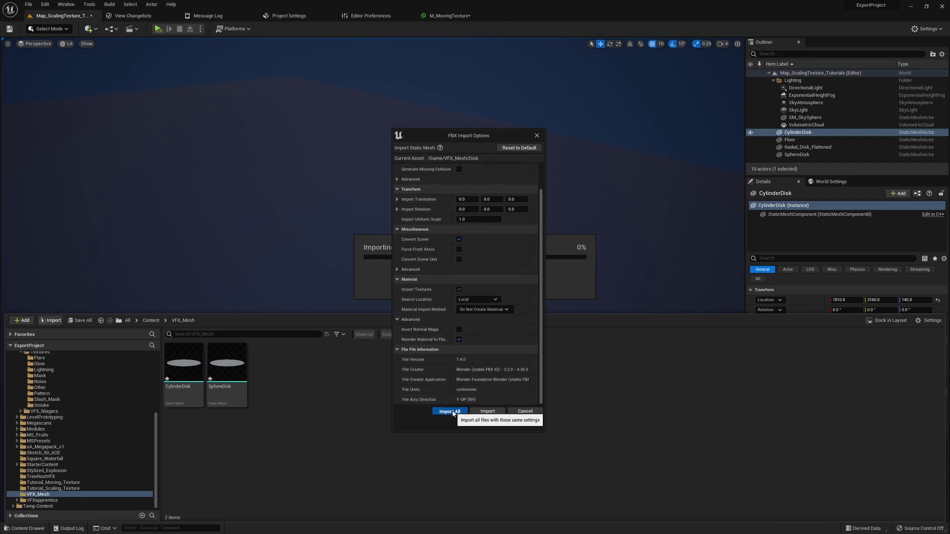
{"action": "left_click", "coordinate": [452, 411]}
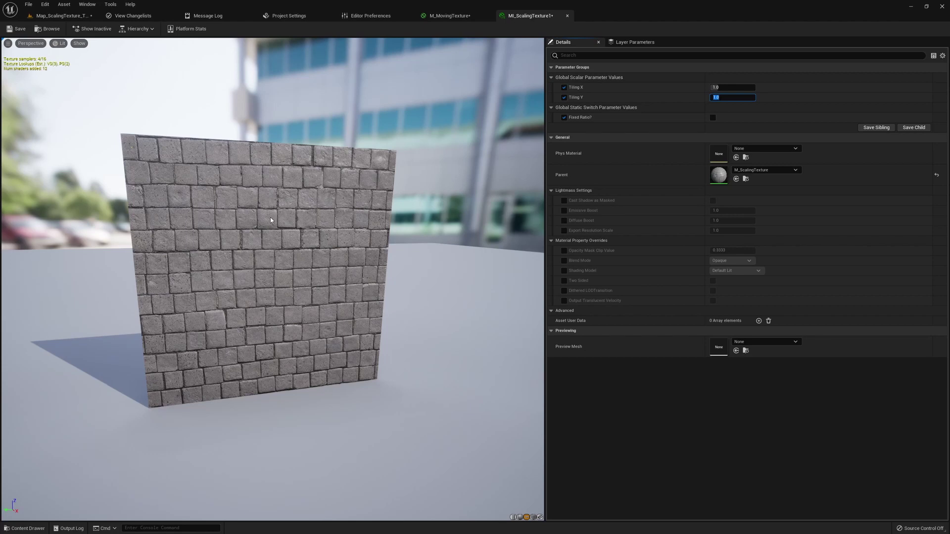
Step: Preview the MI_ScalingTexture1 material instance on the Disk mesh and adjust its Tiling X and Tiling Y values
{"action": "left_click", "coordinate": [540, 517]}
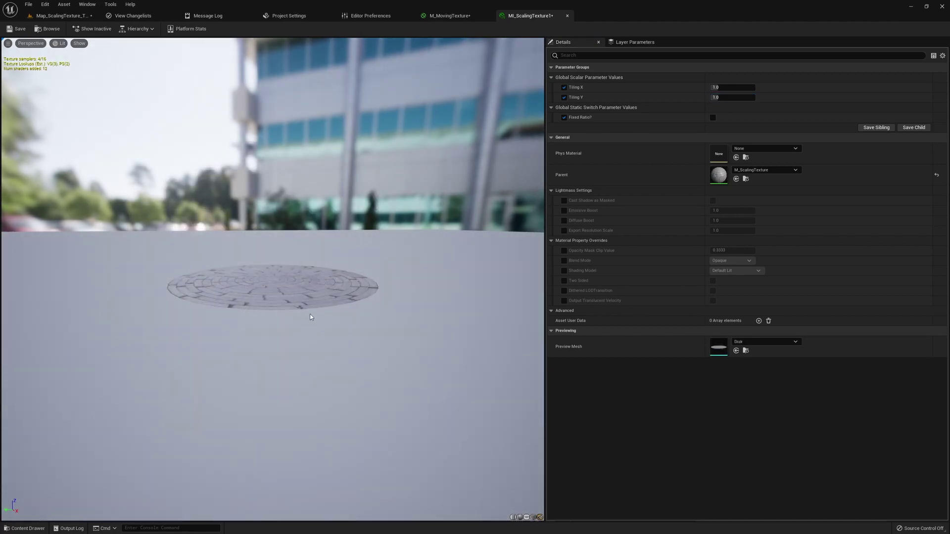
{"action": "scroll", "coordinate": [284, 293], "scroll_direction": "up", "scroll_amount": 3}
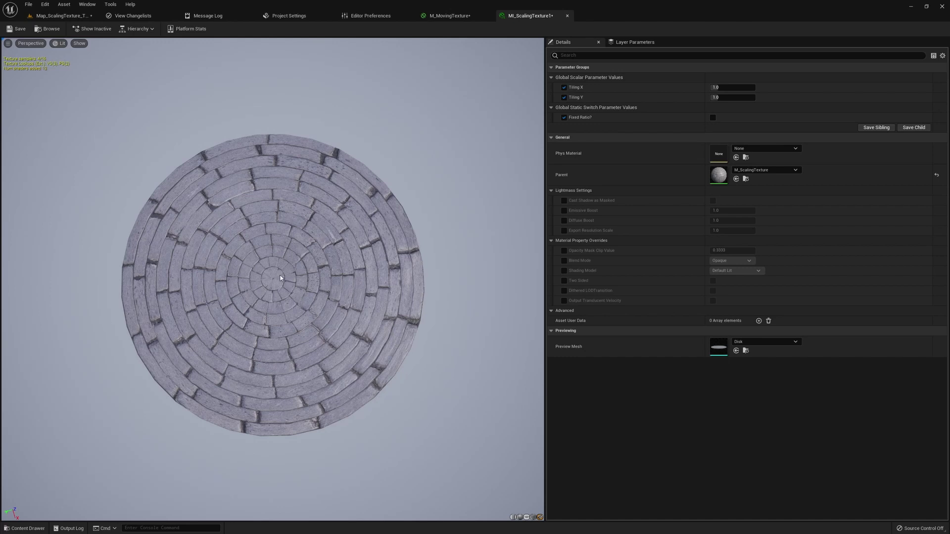
{"action": "mouse_move", "coordinate": [722, 87]}
{"action": "left_mouse_down"}
{"action": "mouse_move", "coordinate": [754, 87]}
{"action": "mouse_move", "coordinate": [732, 87]}
{"action": "mouse_move", "coordinate": [746, 97]}
{"action": "mouse_move", "coordinate": [714, 97]}
{"action": "mouse_move", "coordinate": [723, 97]}
{"action": "left_mouse_up"}
Step: In the Map_ScalingTexture level, assign the MI_MovingTexture material to the SphereDisk and CylinderDisk meshes, and view both discs from above
{"action": "left_click", "coordinate": [59, 15]}
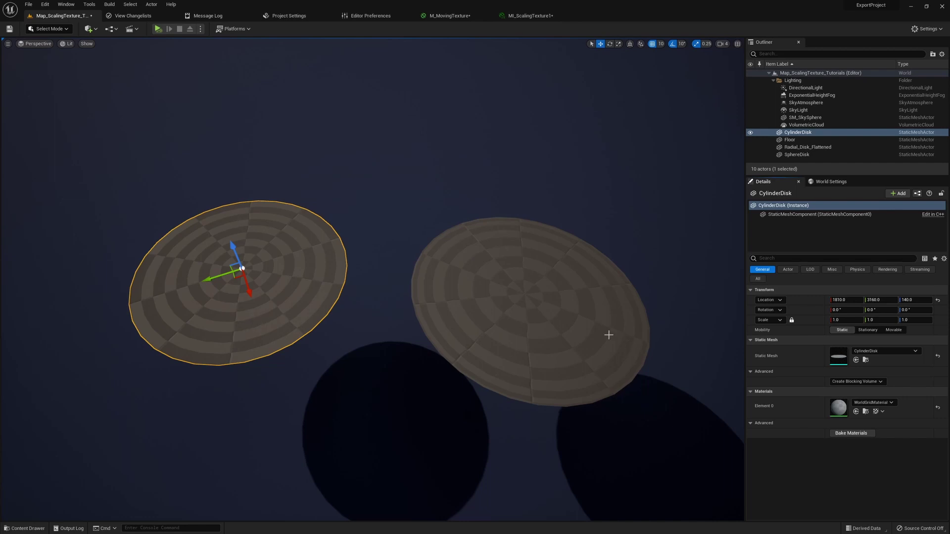
{"action": "left_click", "coordinate": [570, 325]}
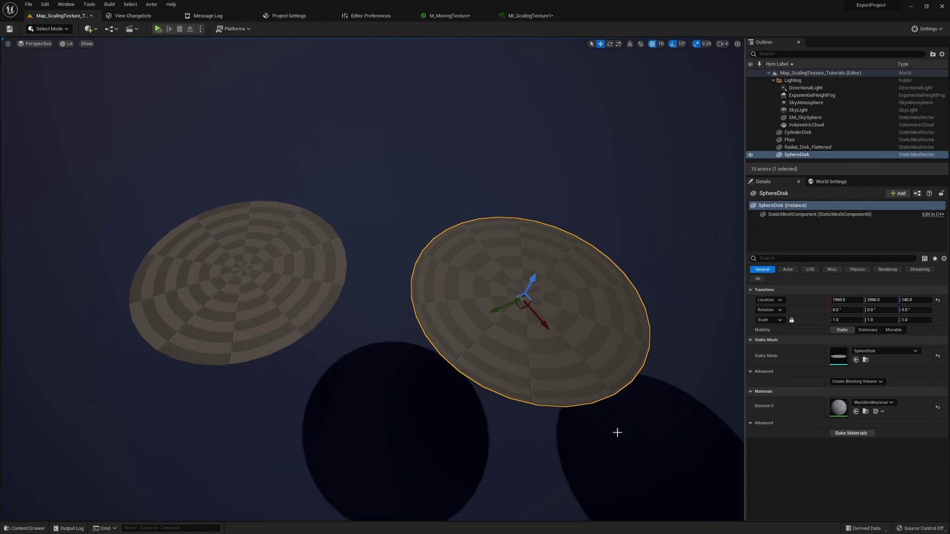
{"action": "left_click", "coordinate": [857, 412]}
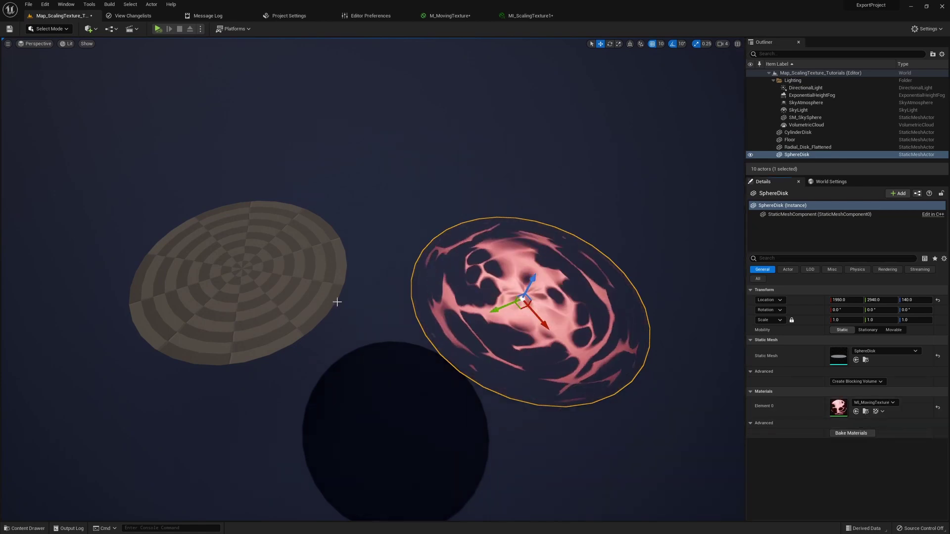
{"action": "left_click", "coordinate": [287, 297]}
{"action": "left_click", "coordinate": [856, 411]}
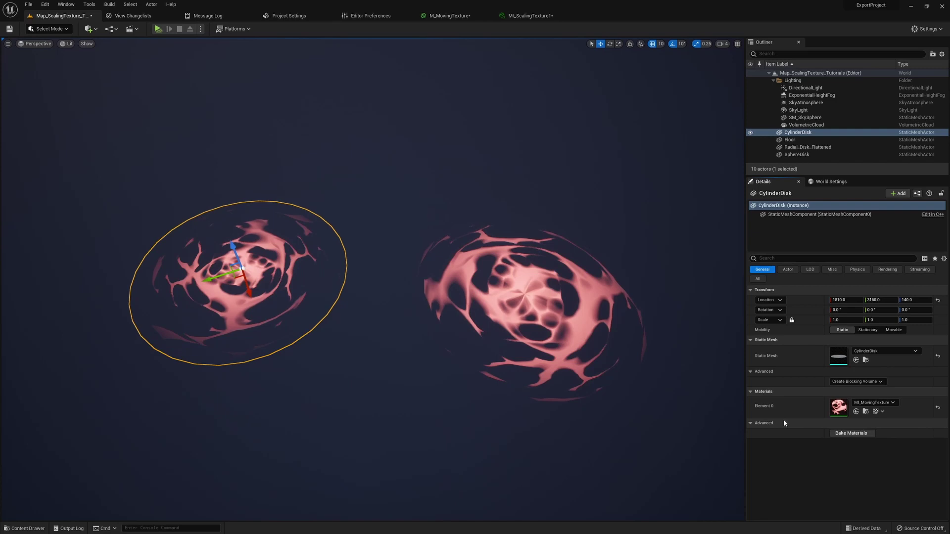
{"action": "right_click_drag", "start_coordinate": [449, 347], "coordinate": [450, 349]}
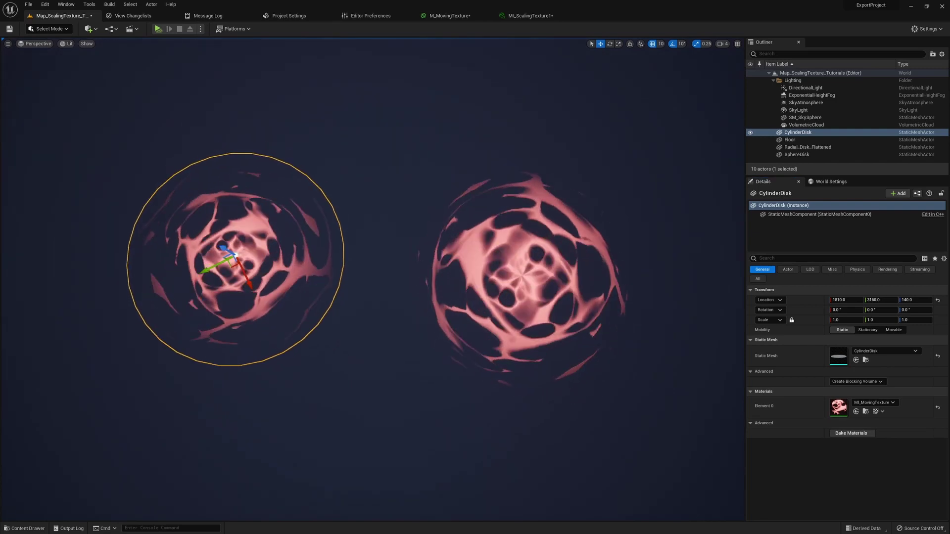